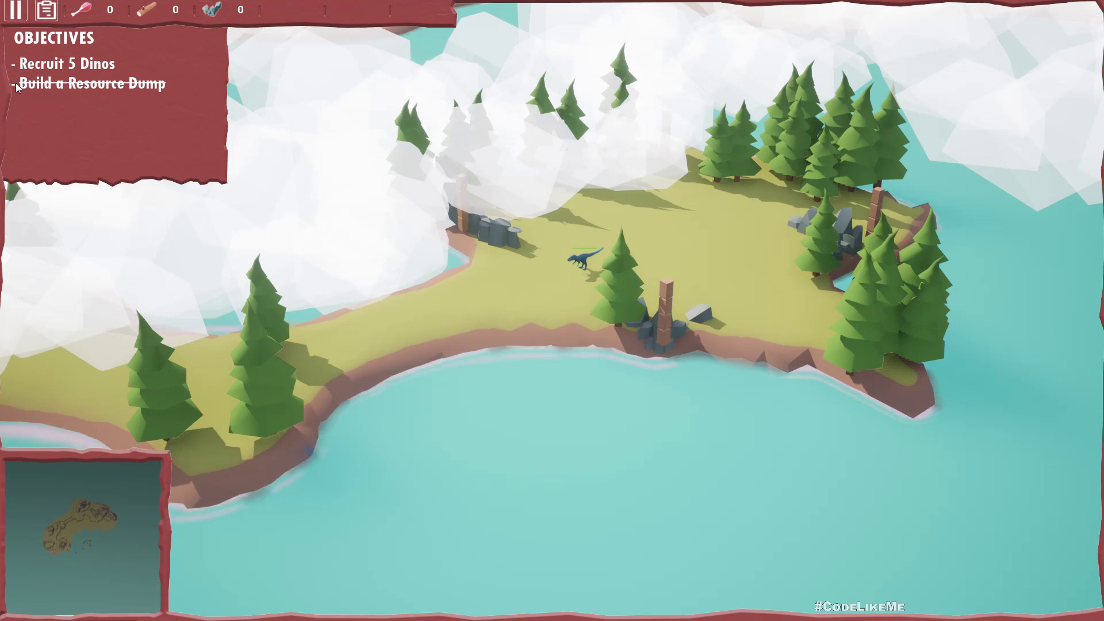
# Step: Toggle the in-game objectives list off and back on, switch to wireframe view, and stop Play In Editor
pyautogui.click(126, 73)
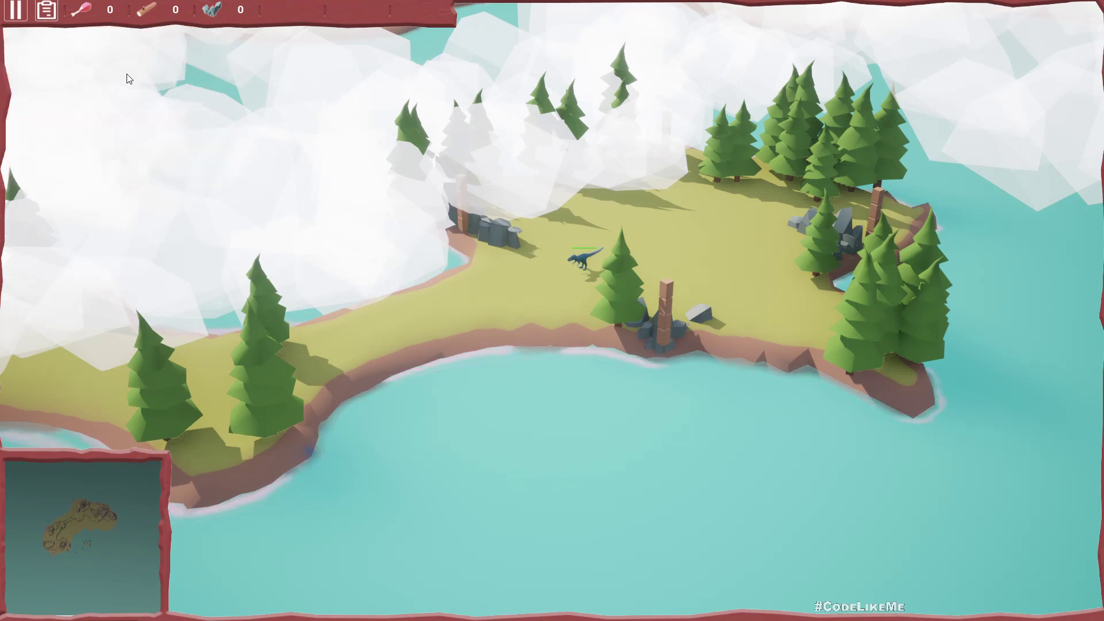
pyautogui.click(48, 16)
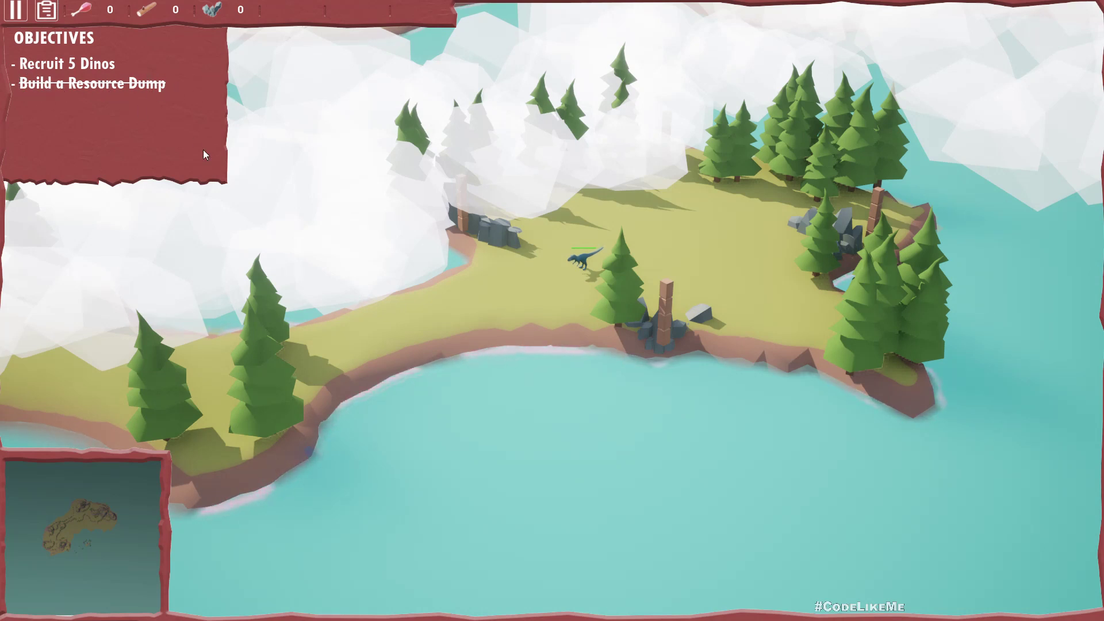
pyautogui.click(45, 11)
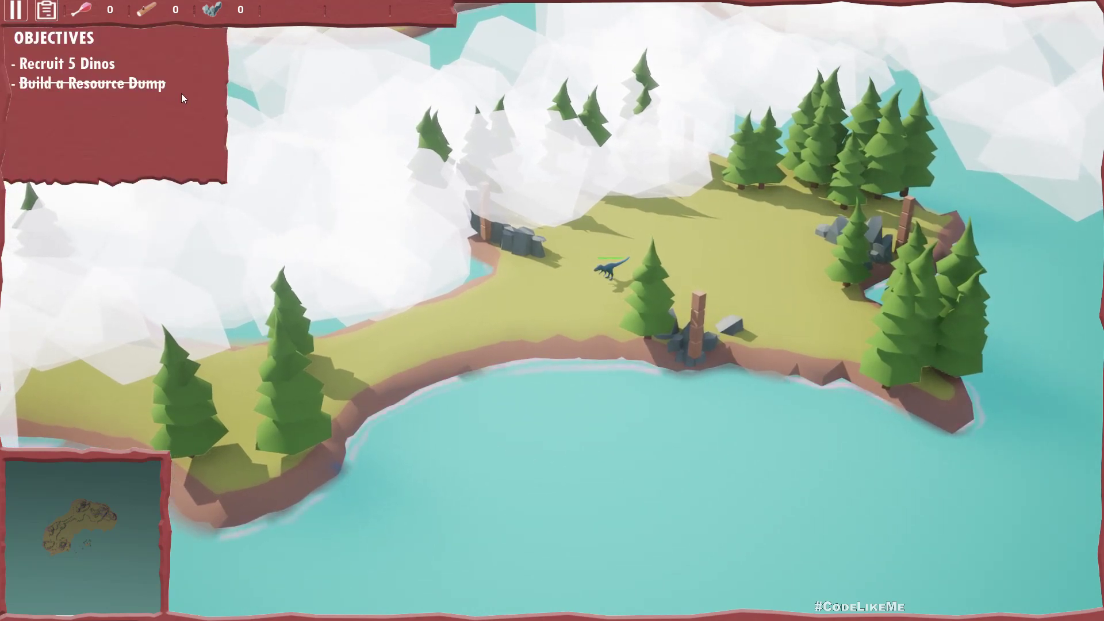
pyautogui.press('F1')
pyautogui.press('Escape')
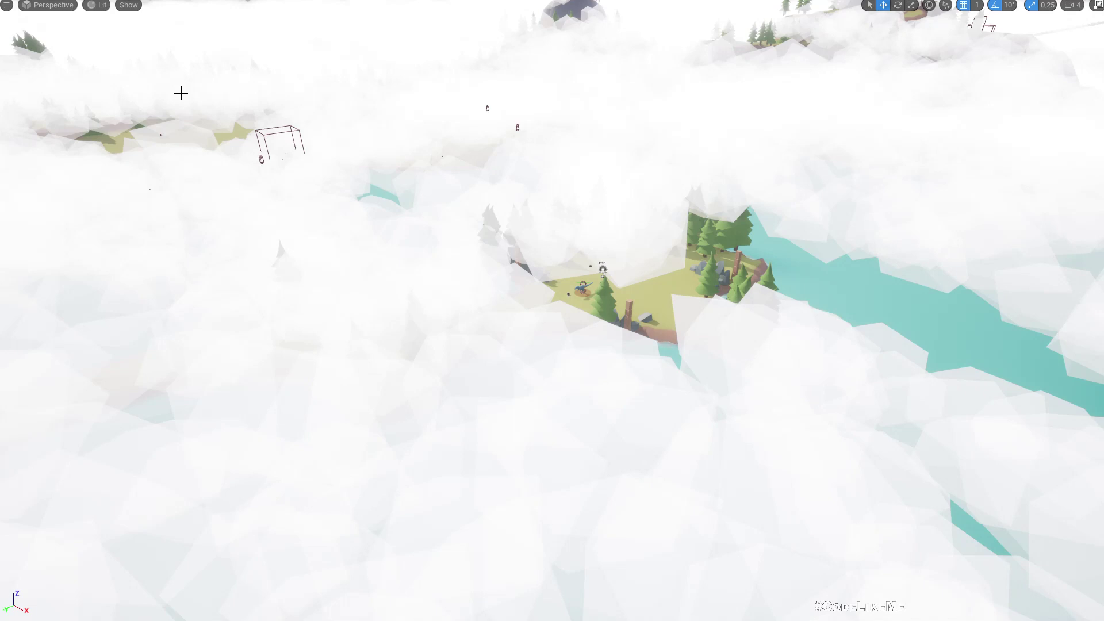
# Step: Create a new User Widget blueprint in the Strikethrough content folder
pyautogui.press('F11')
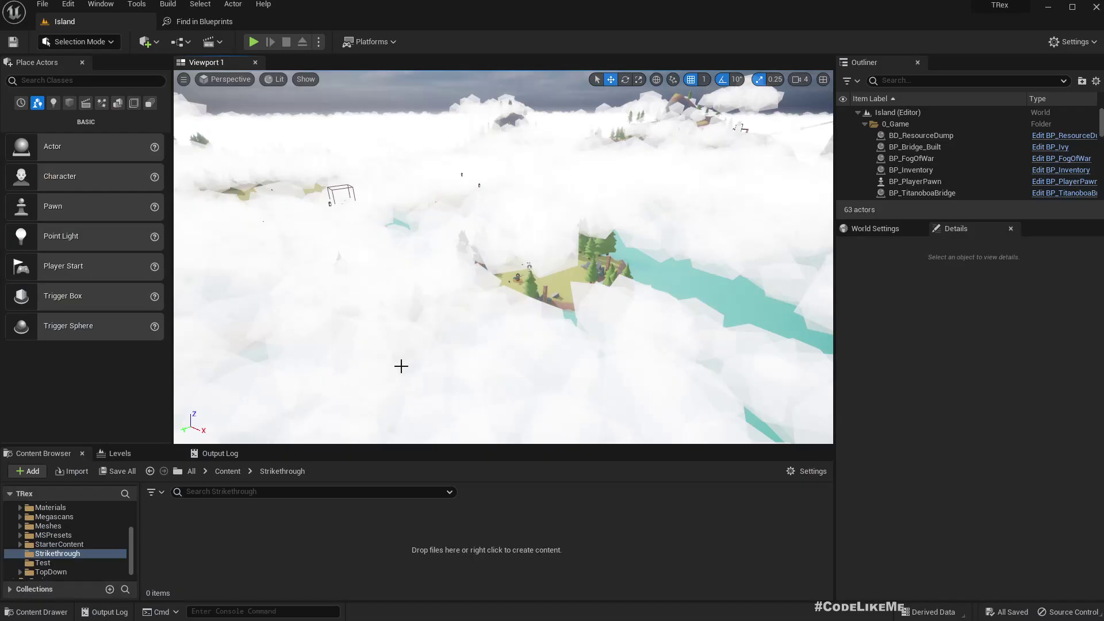
pyautogui.rightClick(242, 527)
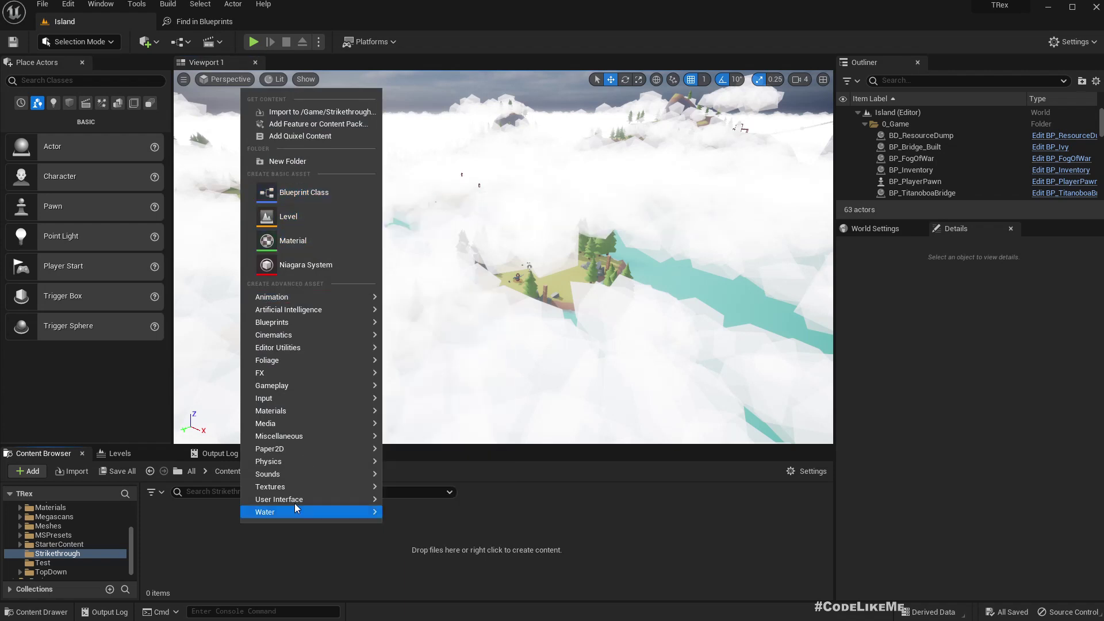
pyautogui.moveTo(322, 499)
pyautogui.click(434, 607)
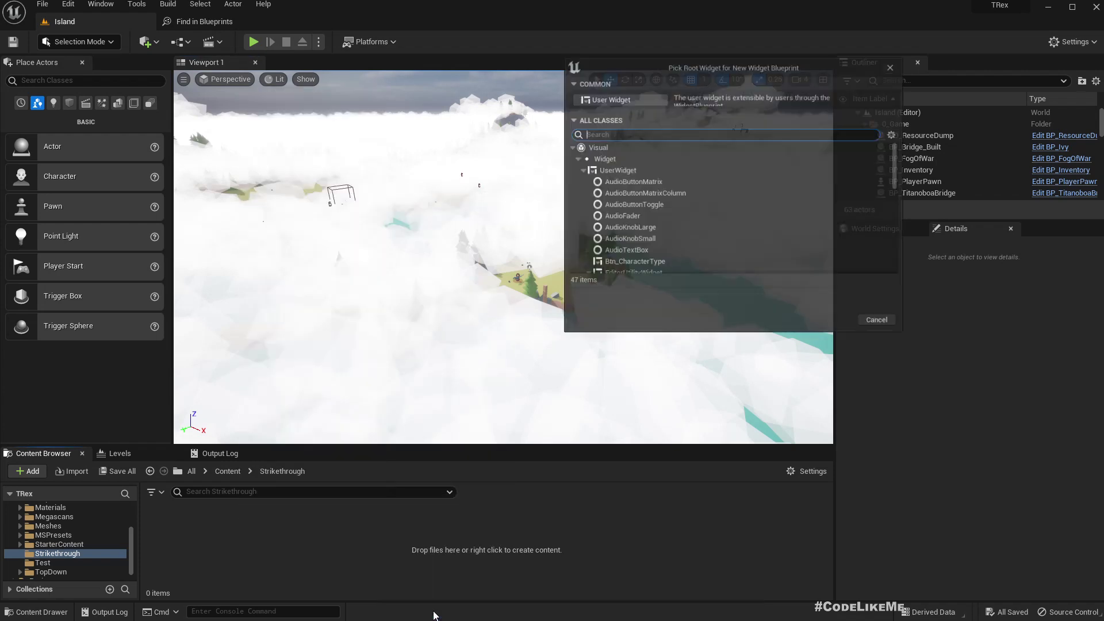
pyautogui.click(594, 104)
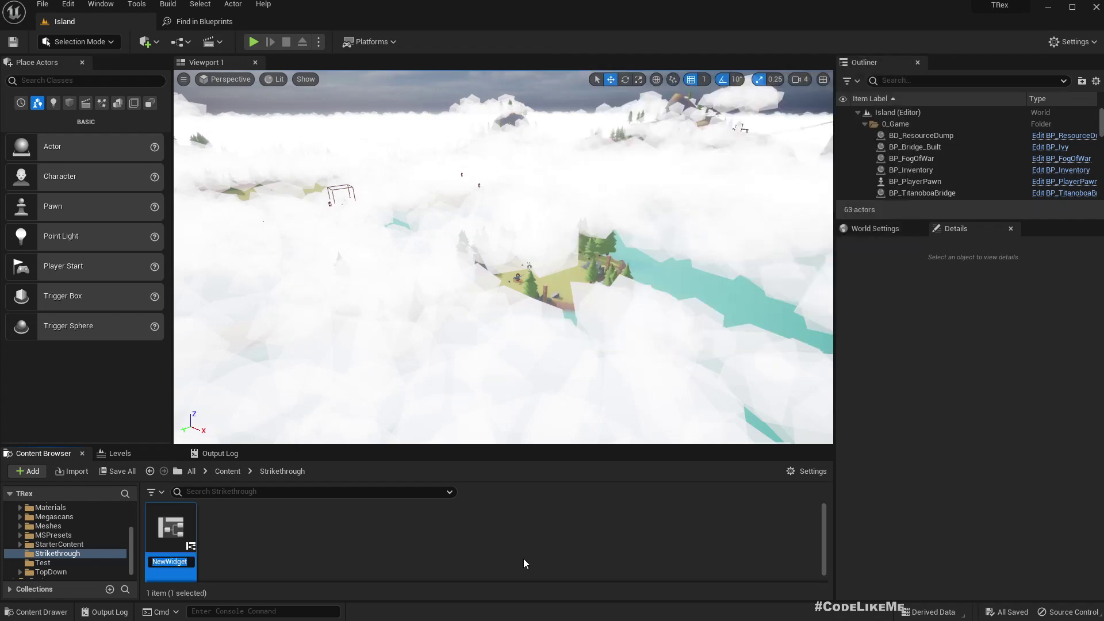
# Step: Name the new widget blueprint WDG_StrikethroughDemo
pyautogui.press('BackSpace')
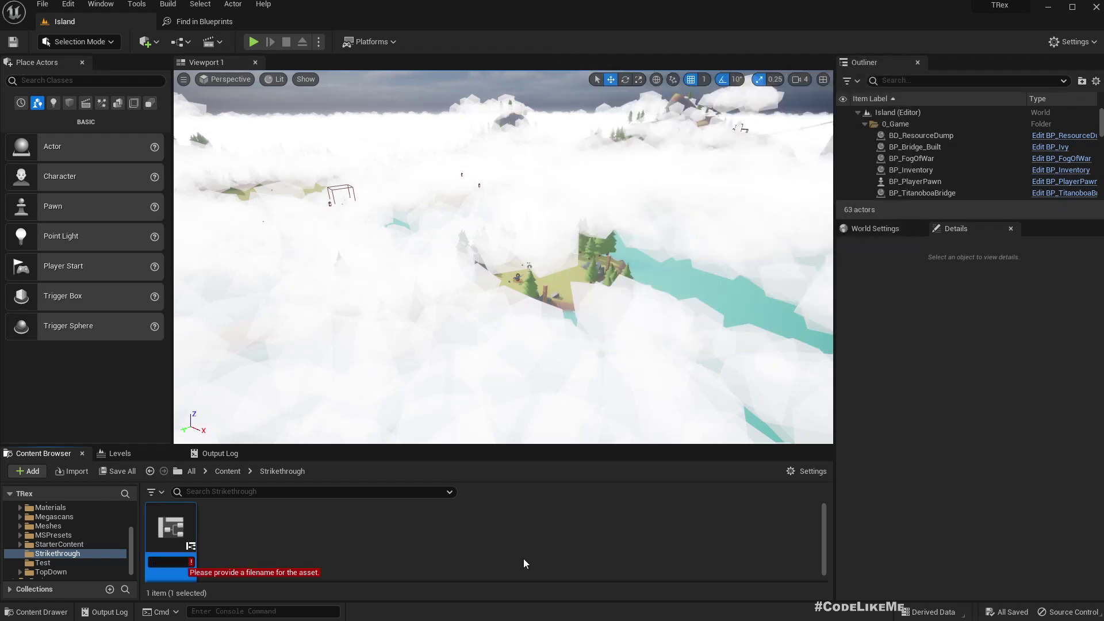
pyautogui.write('Stri')
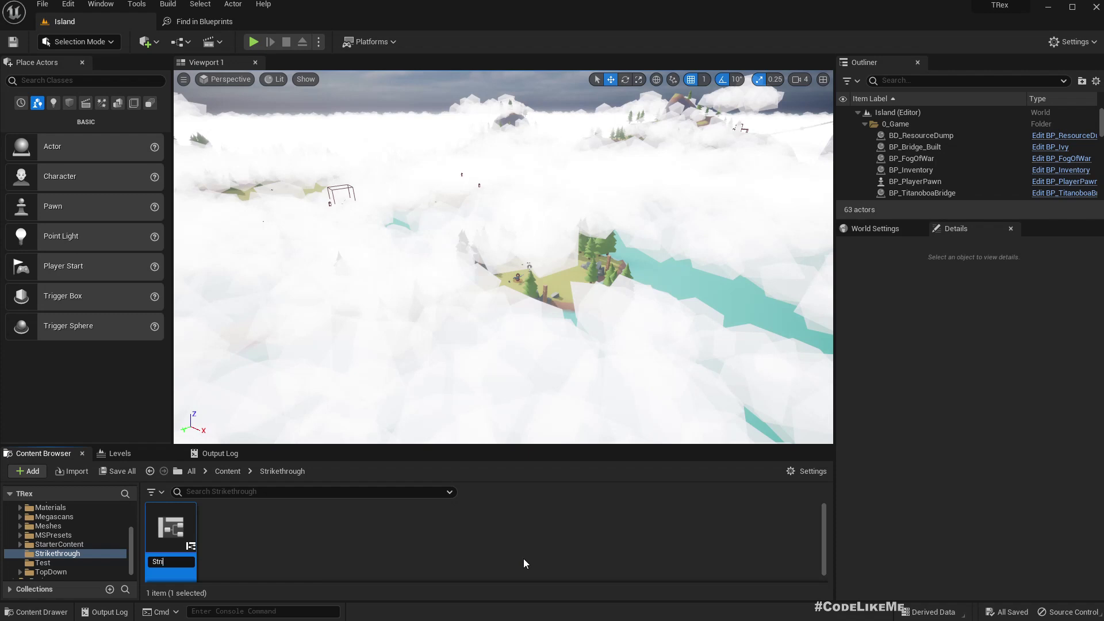
pyautogui.write('kethroughDemo')
pyautogui.press('Home')
pyautogui.write('WDG_')
pyautogui.press('Return')
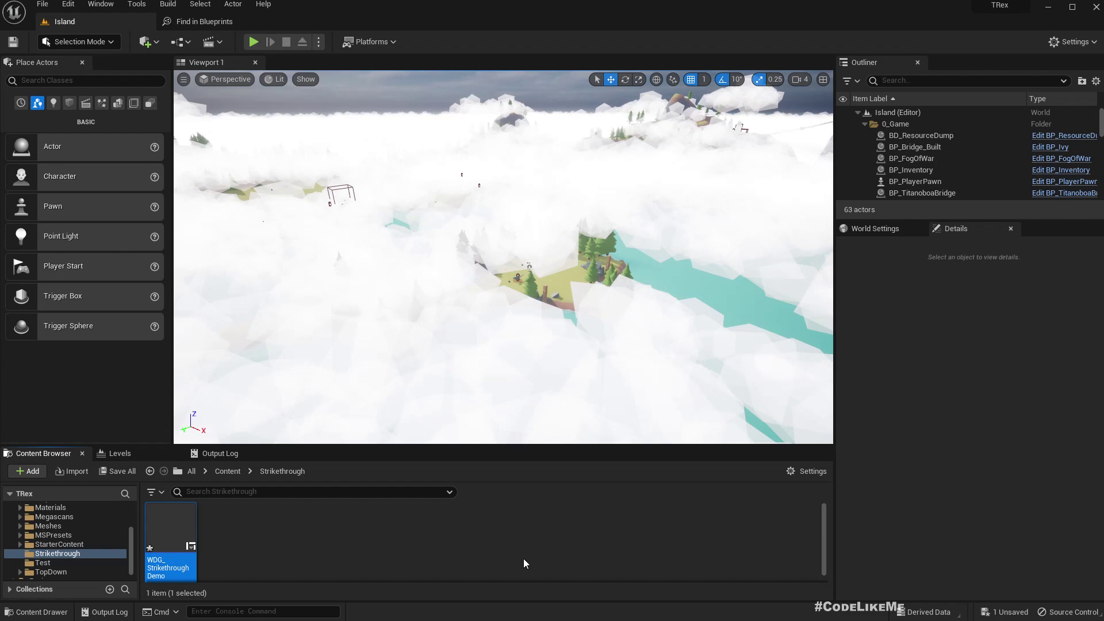
# Step: Open WDG_StrikethroughDemo docked, and drag a Rich Text Block found by searching 'ric' onto the canvas
pyautogui.press('Return')
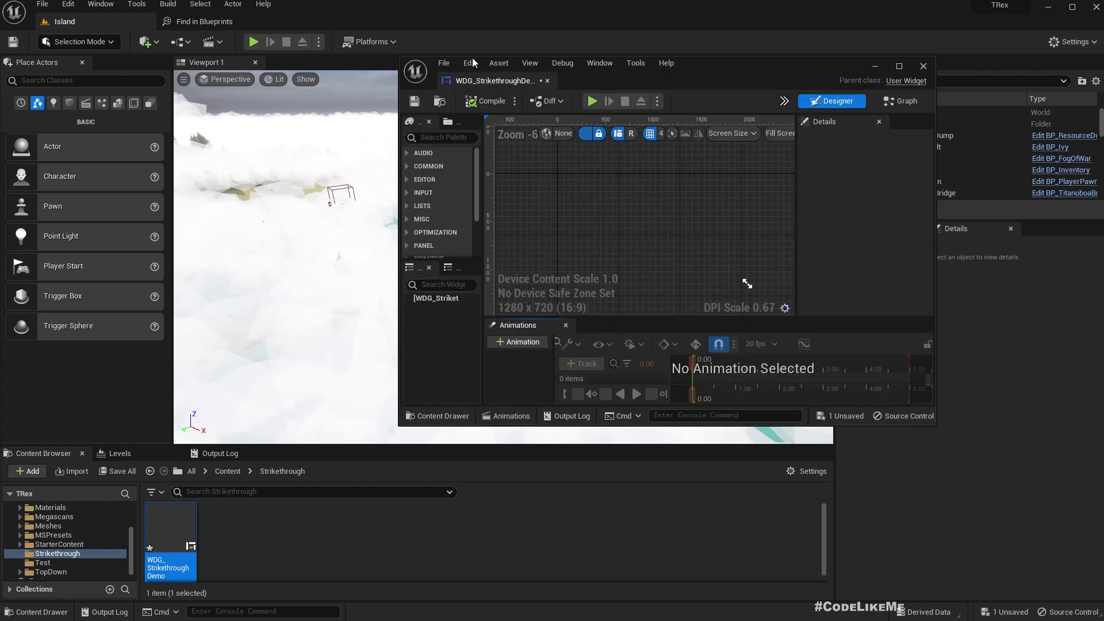
pyautogui.moveTo(483, 95); pyautogui.dragTo(324, 21)
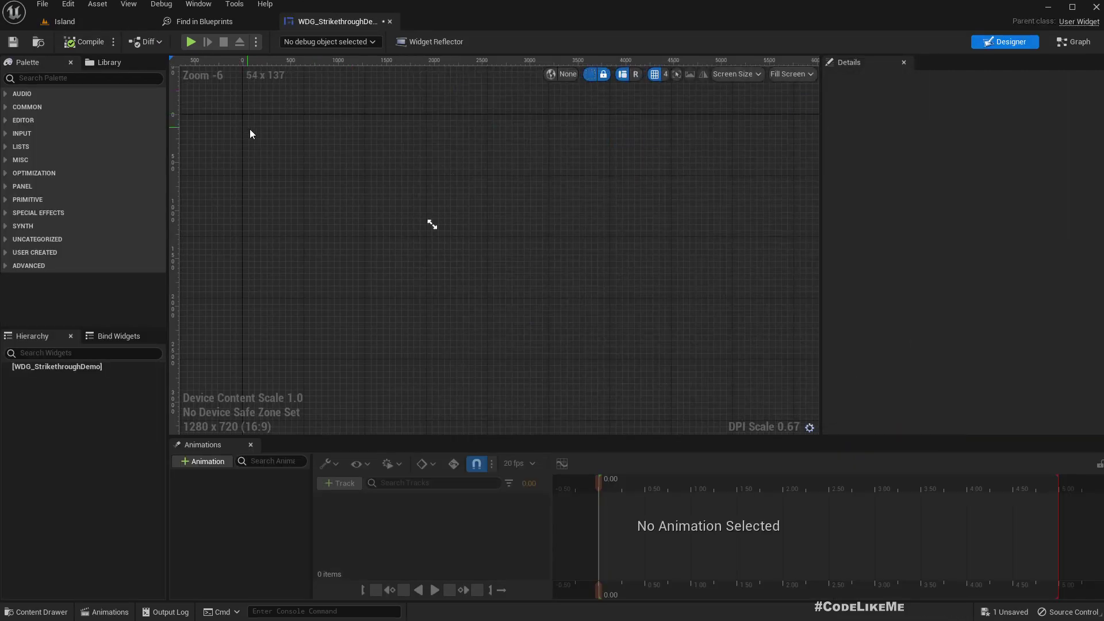
pyautogui.click(66, 78)
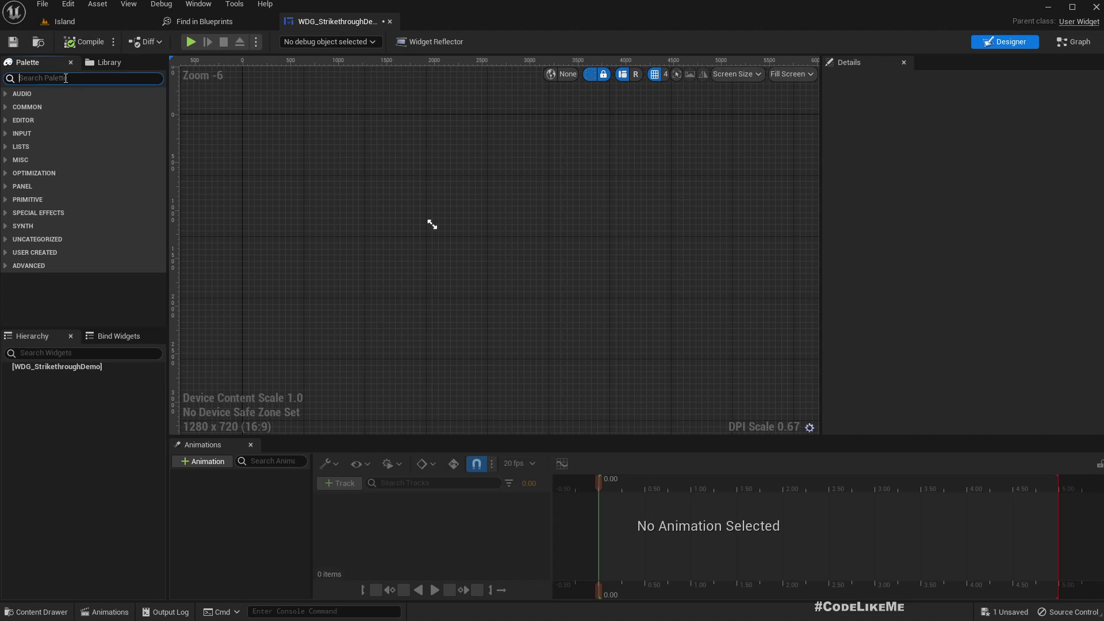
pyautogui.write('r')
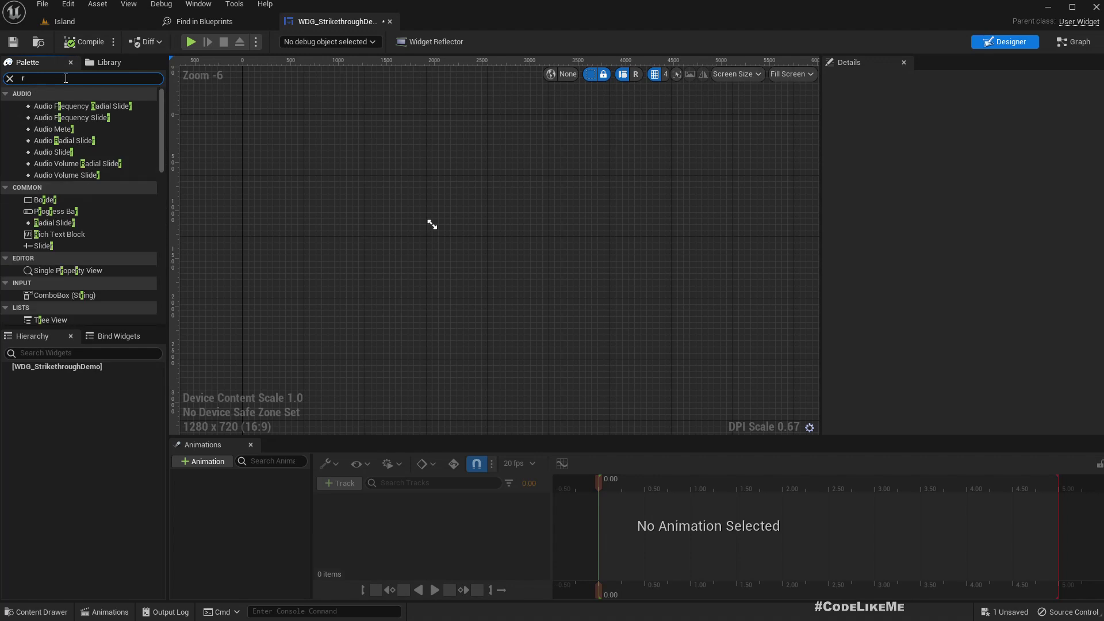
pyautogui.write('ich')
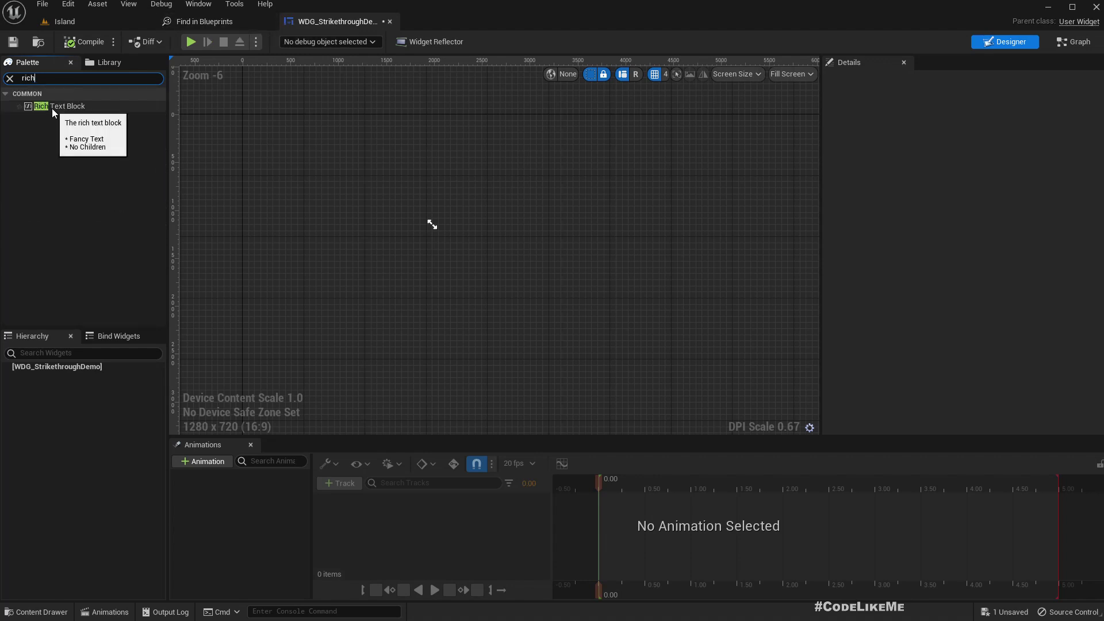
pyautogui.moveTo(52, 108); pyautogui.dragTo(334, 220)
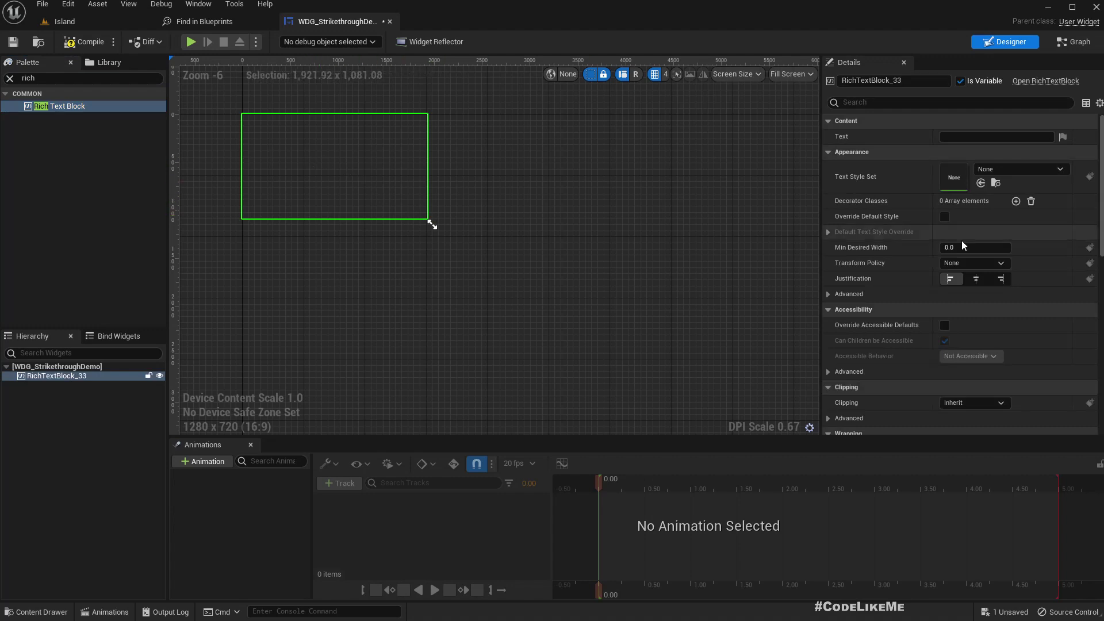
# Step: Set the Rich Text Block text to 'Objective 1' and 'Objective 2' on separate lines, framing it on the canvas
pyautogui.click(957, 136)
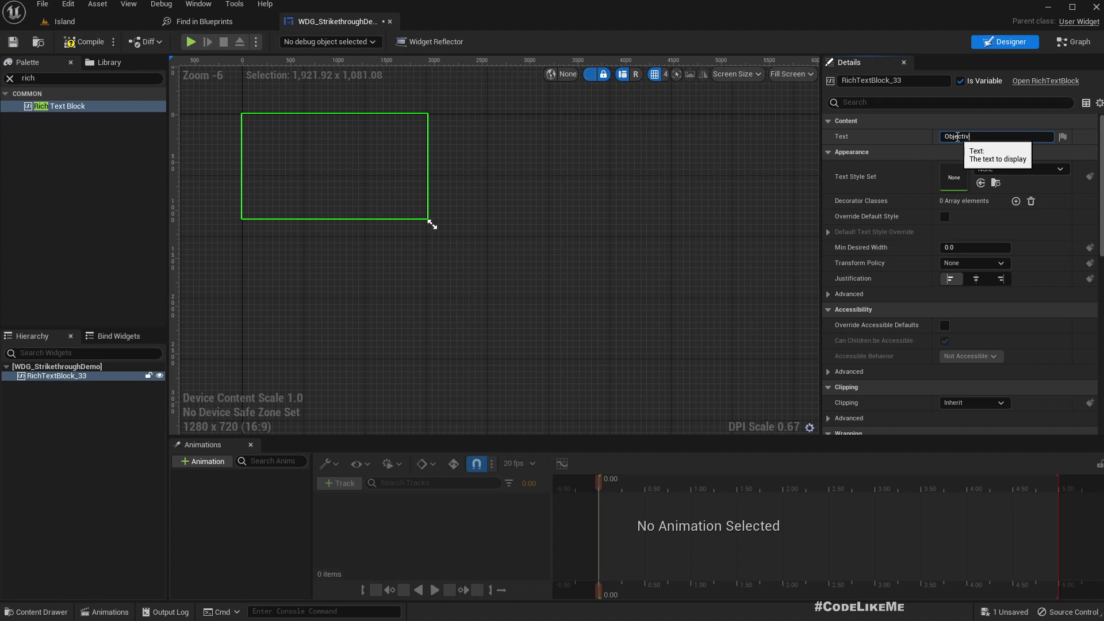
pyautogui.hotkey('shift', 'Return')
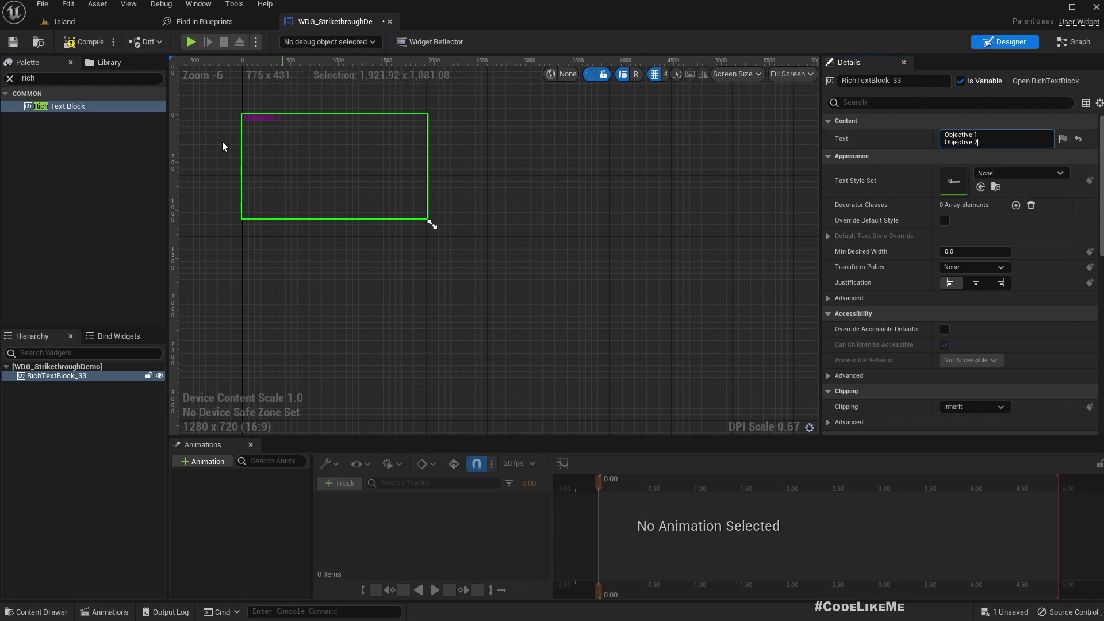
pyautogui.scroll(6, 247, 115)
pyautogui.moveTo(285, 222); pyautogui.dragTo(351, 206, button='right')
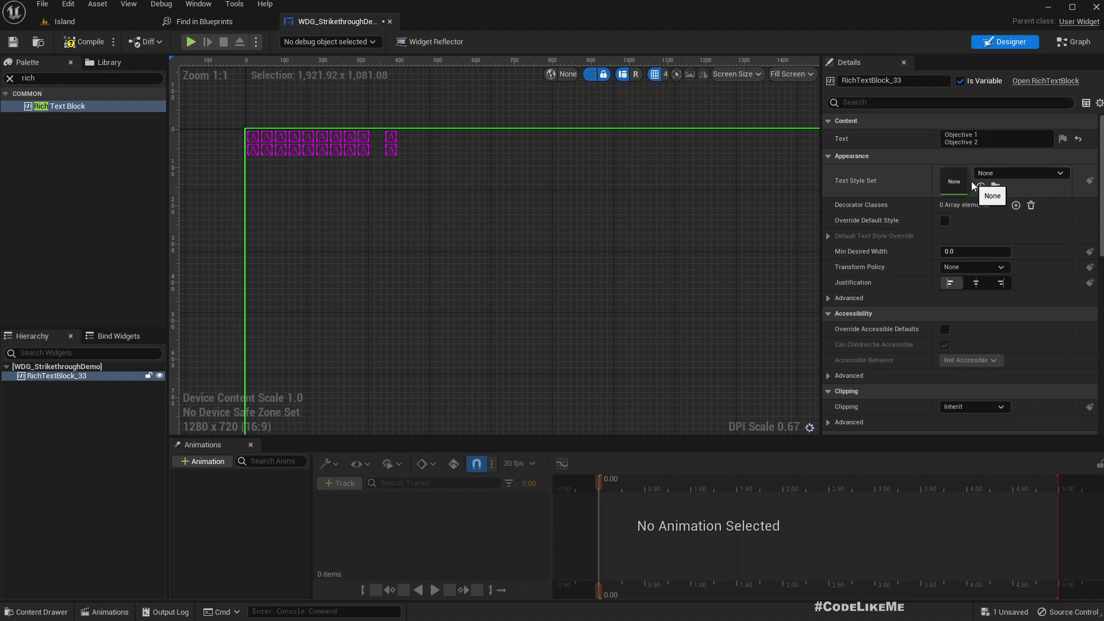
# Step: Create a Data Table based on RichTextStyleRow in the Strikethrough folder and start naming it DT_RText
pyautogui.click(64, 21)
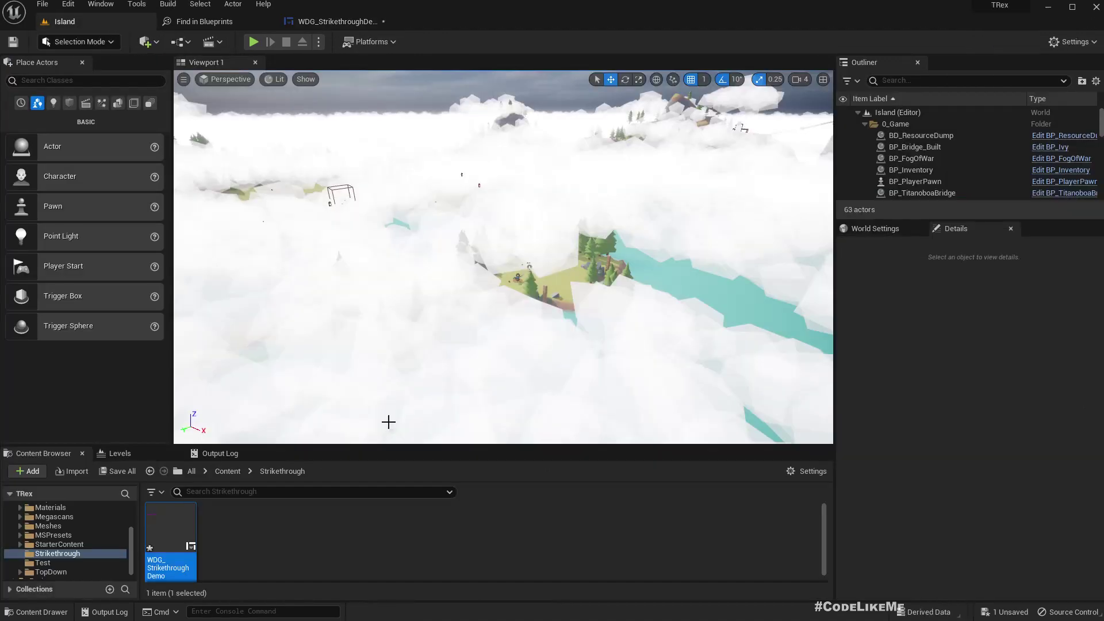
pyautogui.rightClick(291, 539)
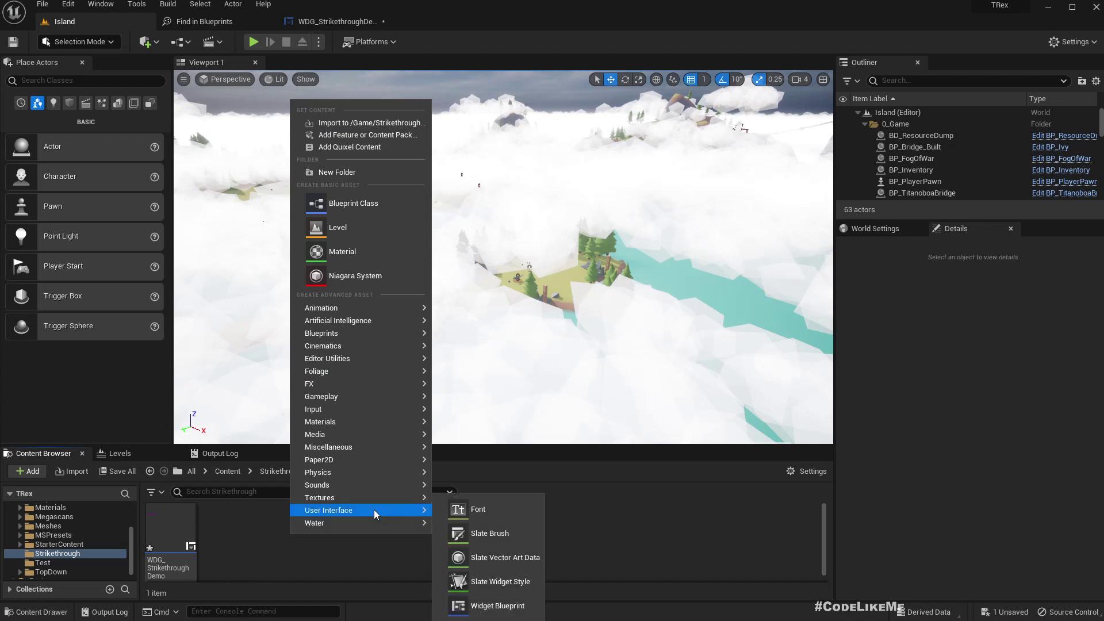
pyautogui.moveTo(347, 453)
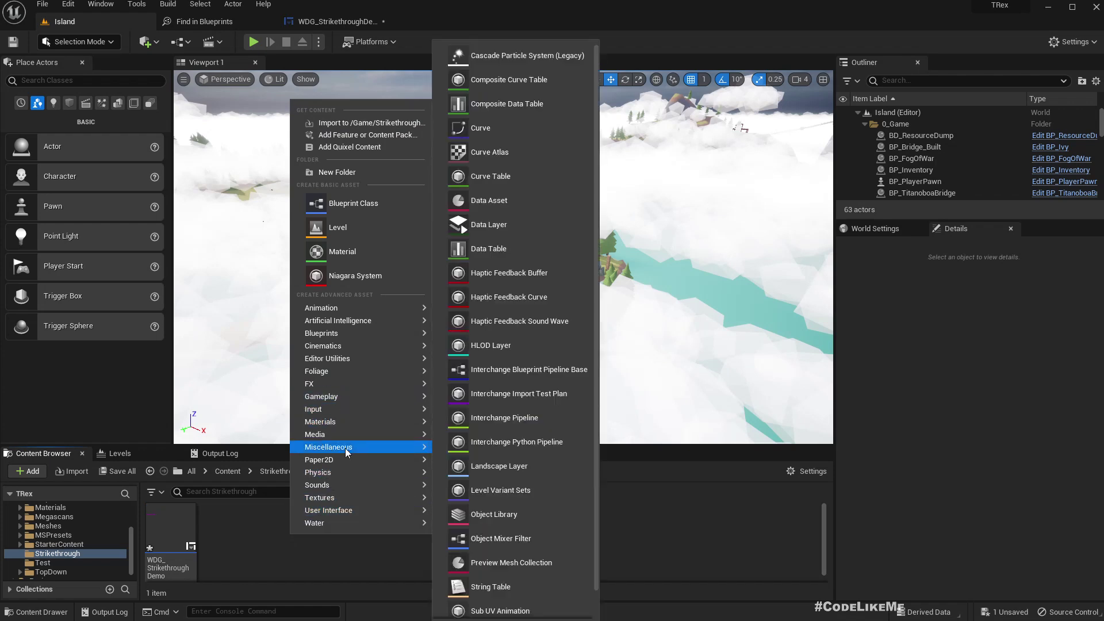
pyautogui.click(518, 249)
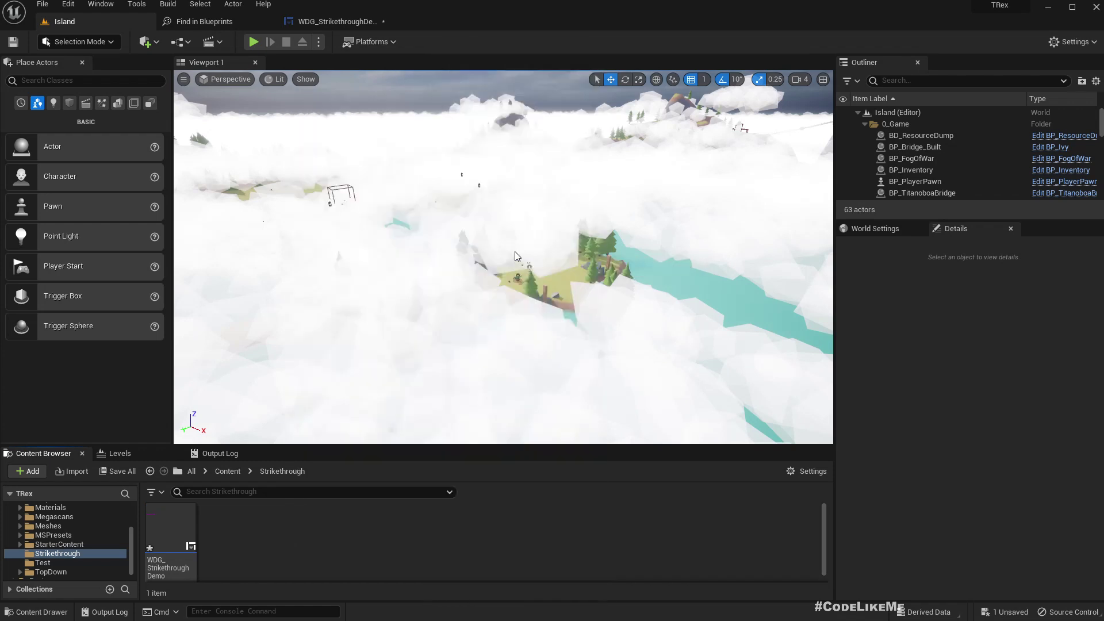
pyautogui.click(675, 204)
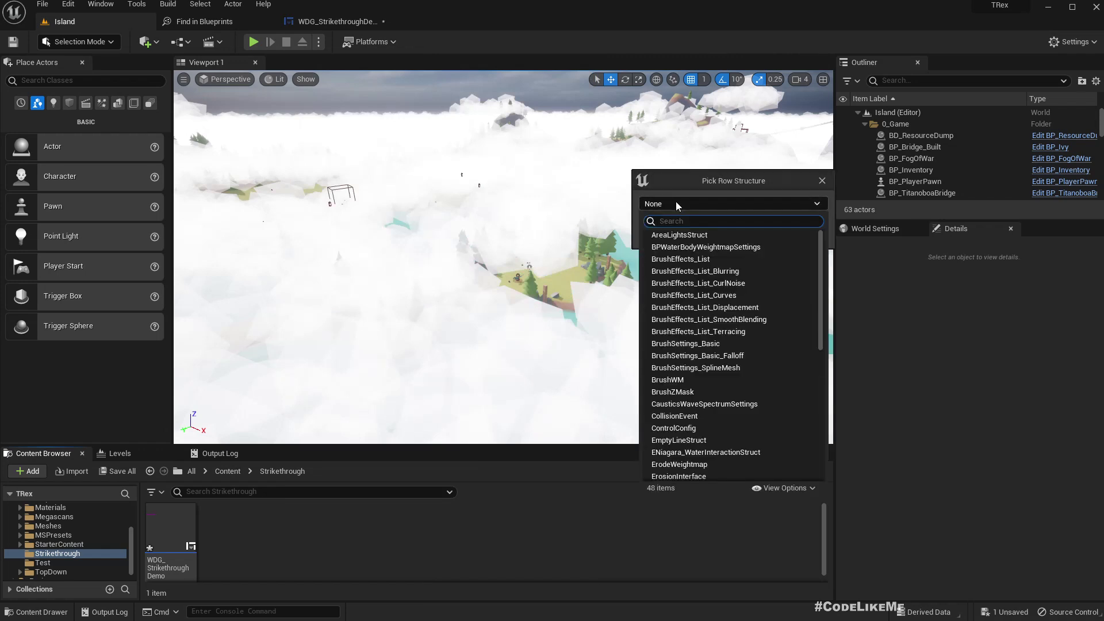
pyautogui.write('style')
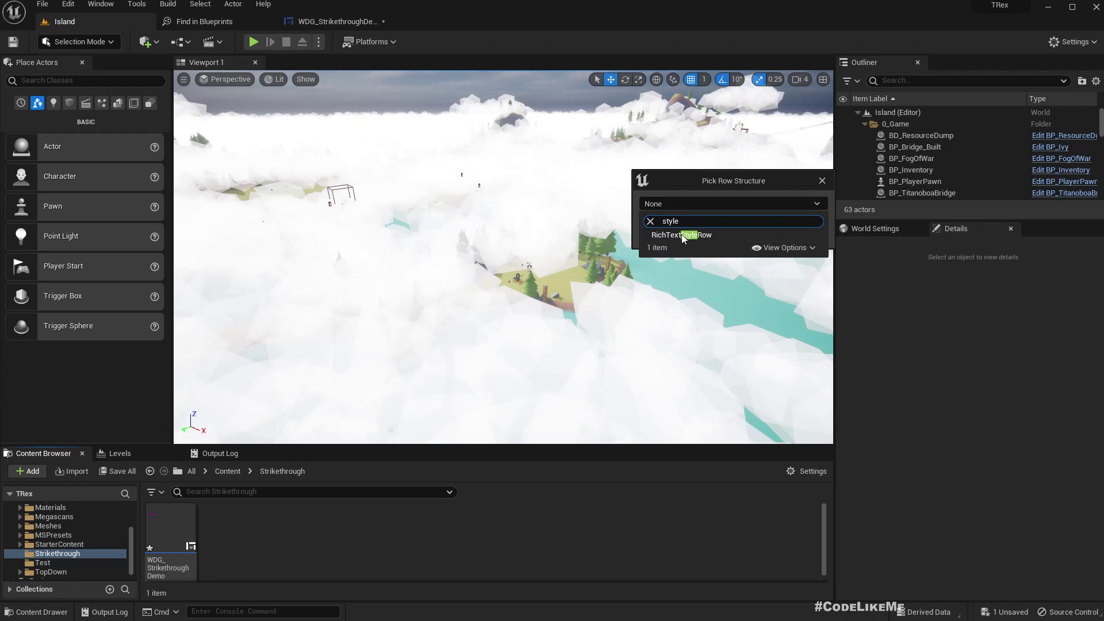
pyautogui.click(682, 235)
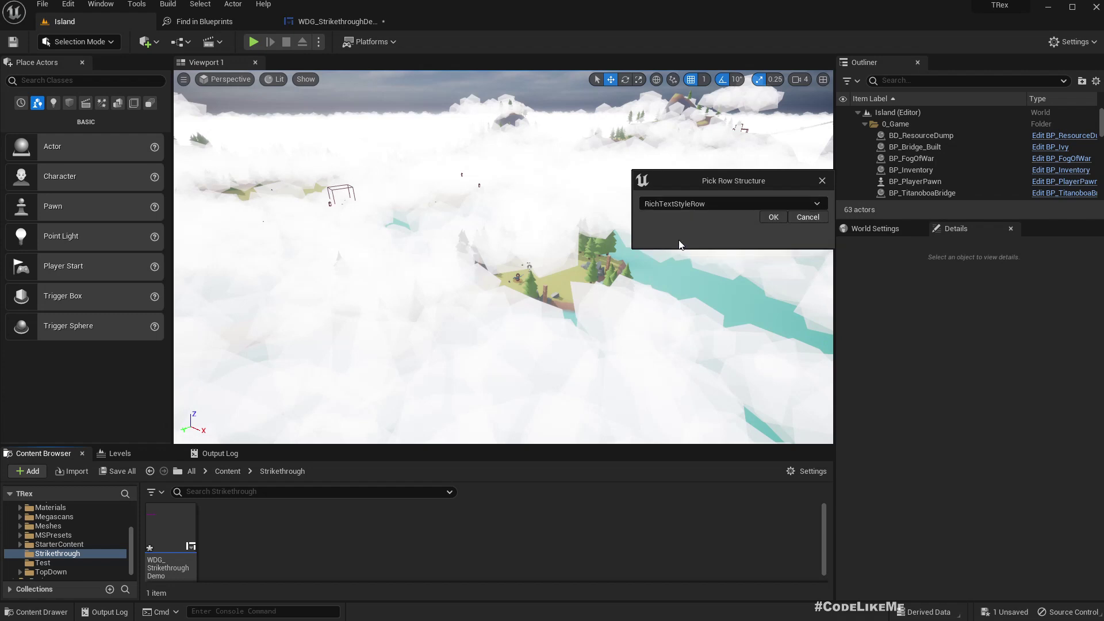
pyautogui.click(773, 217)
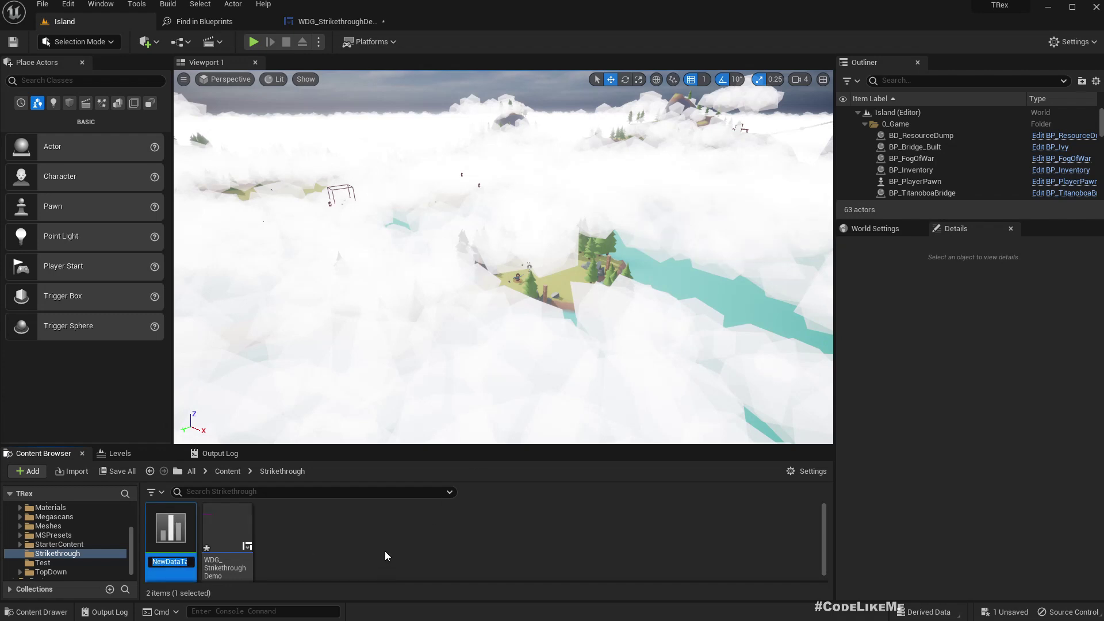
pyautogui.write('DT_RText')
# Step: Confirm the DT_RText name and add a new row to the table
pyautogui.press('Return')
pyautogui.press('Return')
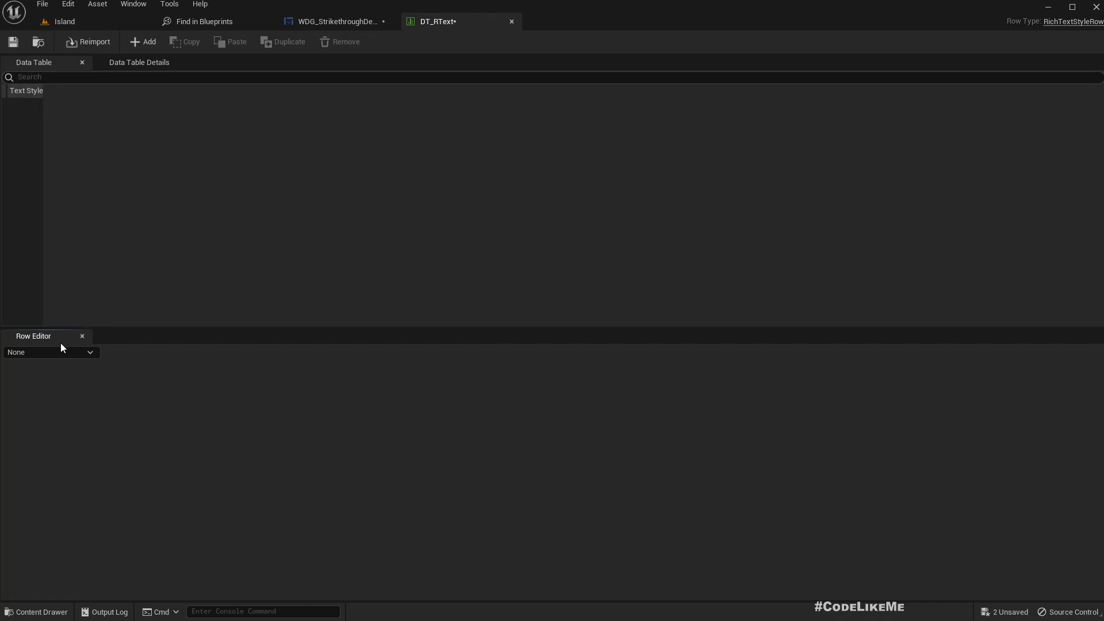
pyautogui.click(136, 42)
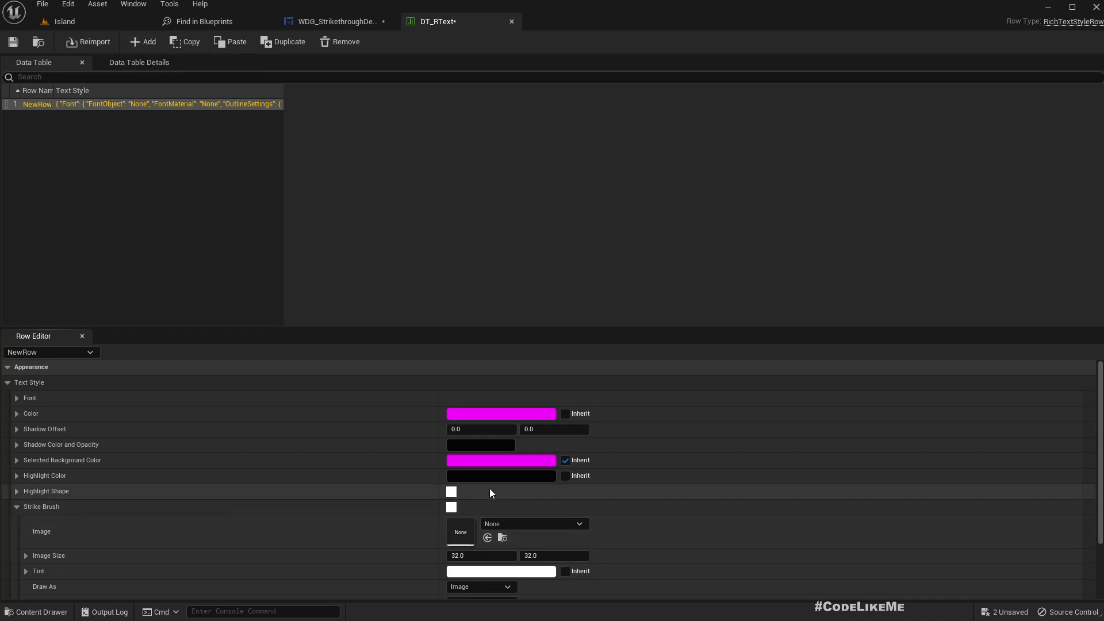
pyautogui.click(16, 398)
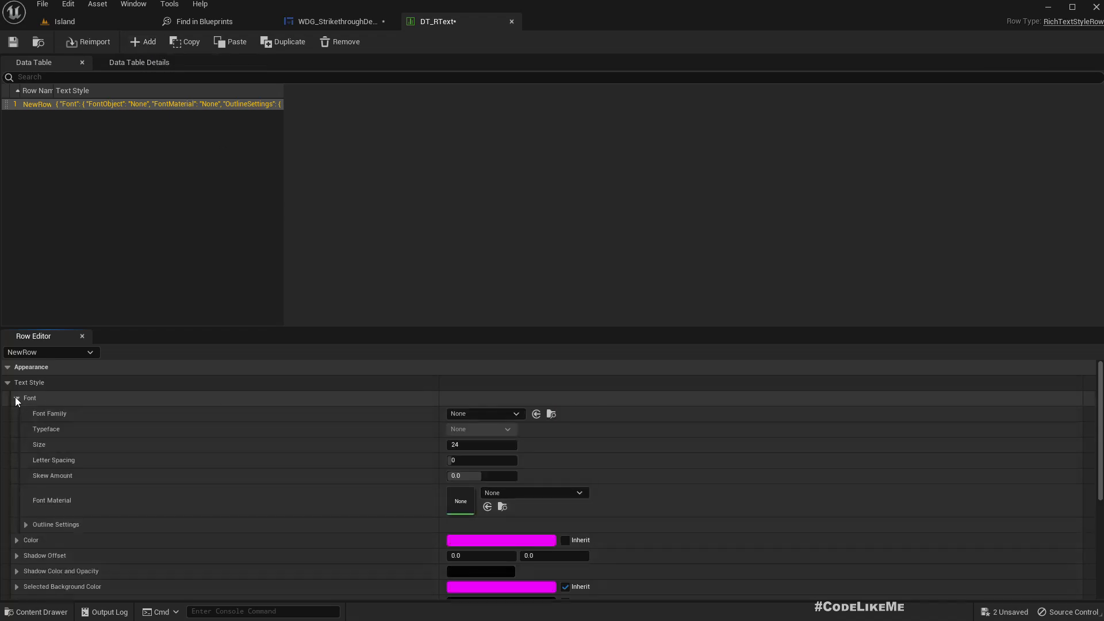
pyautogui.click(16, 398)
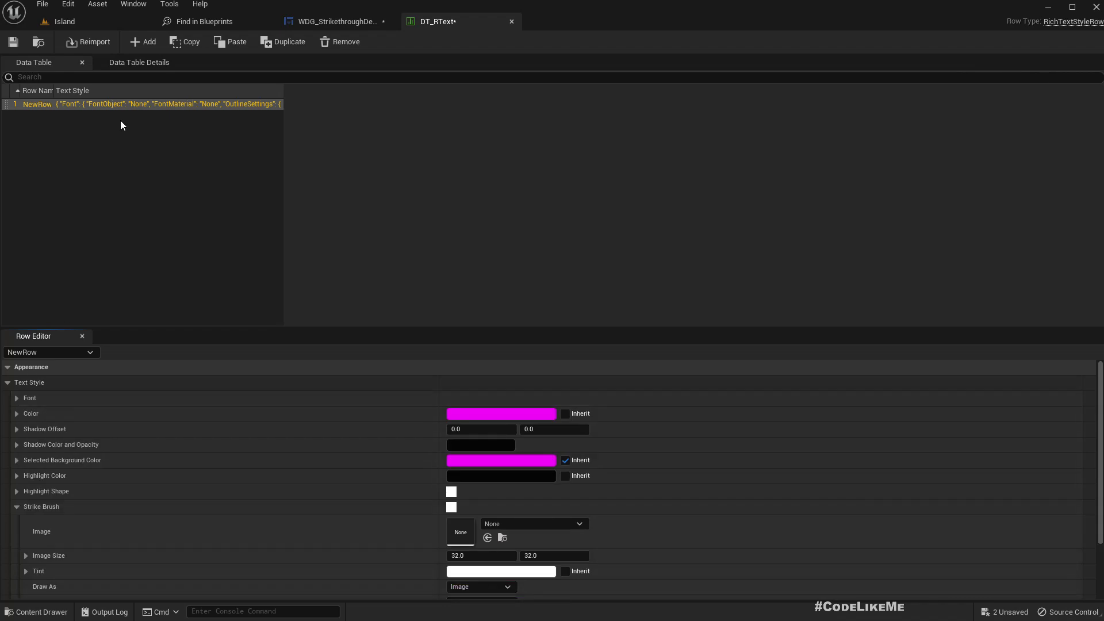
# Step: Rename the row to Default, save DT_RText, and locate it in the Content Browser
pyautogui.doubleClick(33, 105)
pyautogui.write('Default')
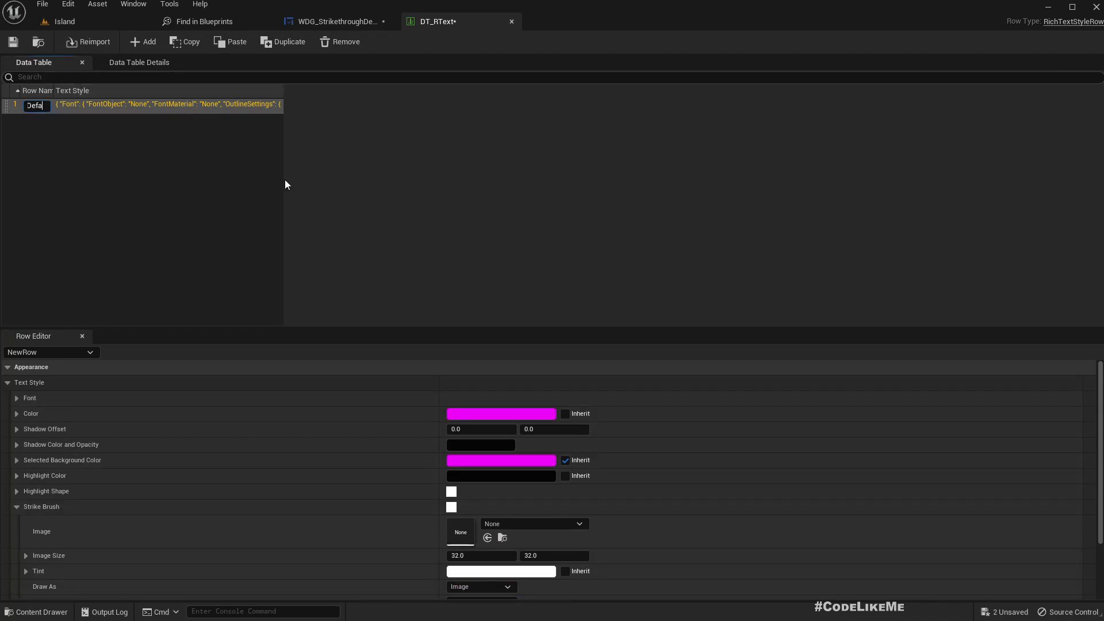
pyautogui.press('Return')
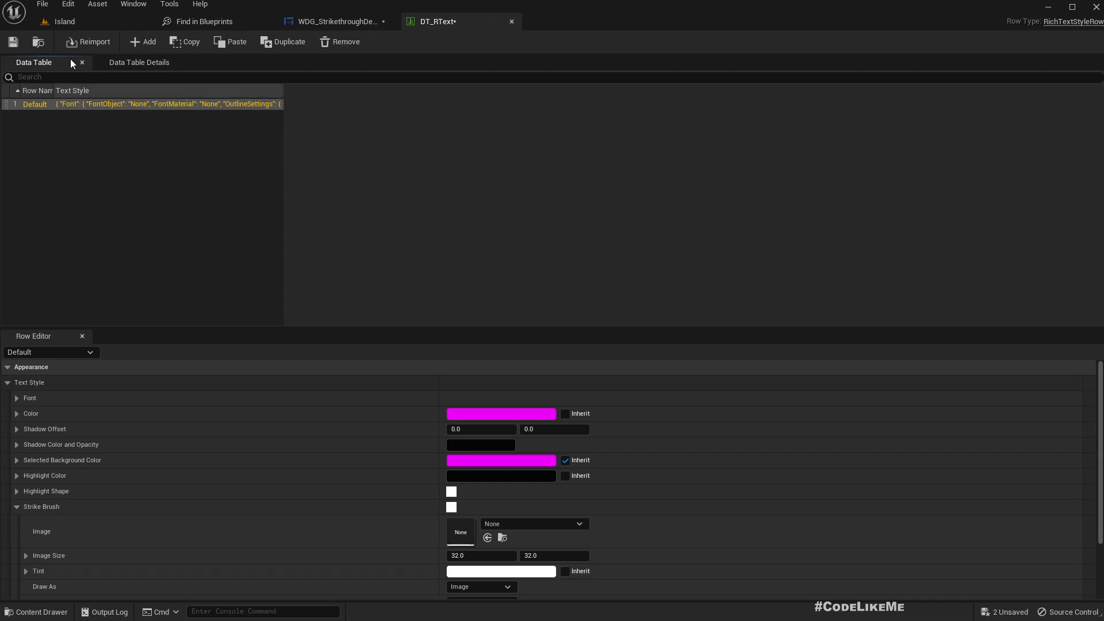
pyautogui.click(13, 42)
pyautogui.click(38, 43)
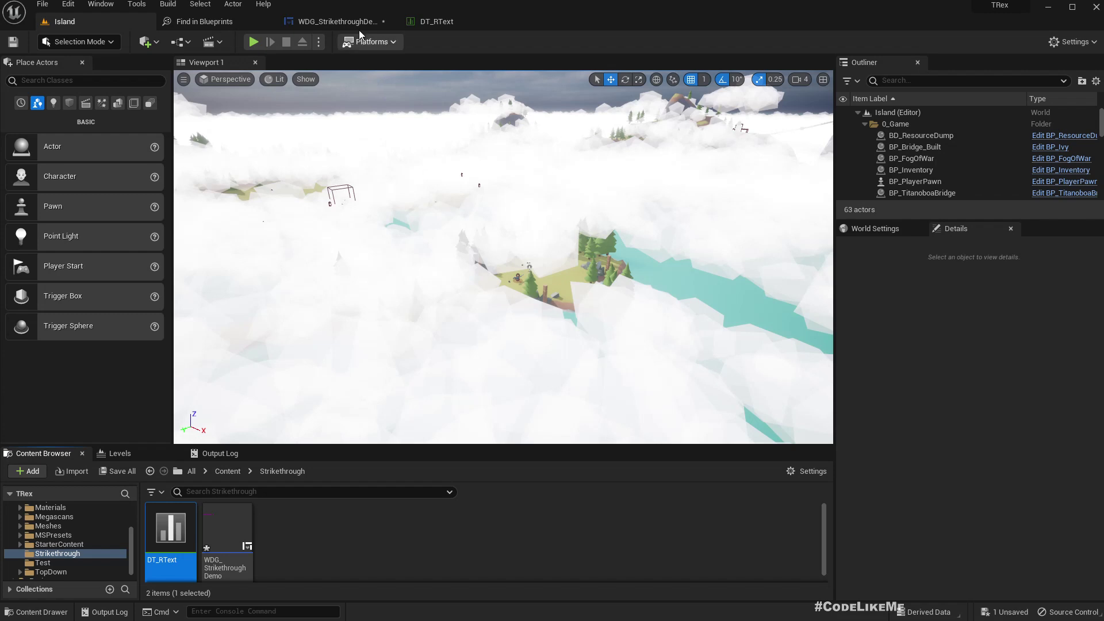
# Step: Assign DT_RText as the Rich Text Block's text style set and compile the widget
pyautogui.click(336, 22)
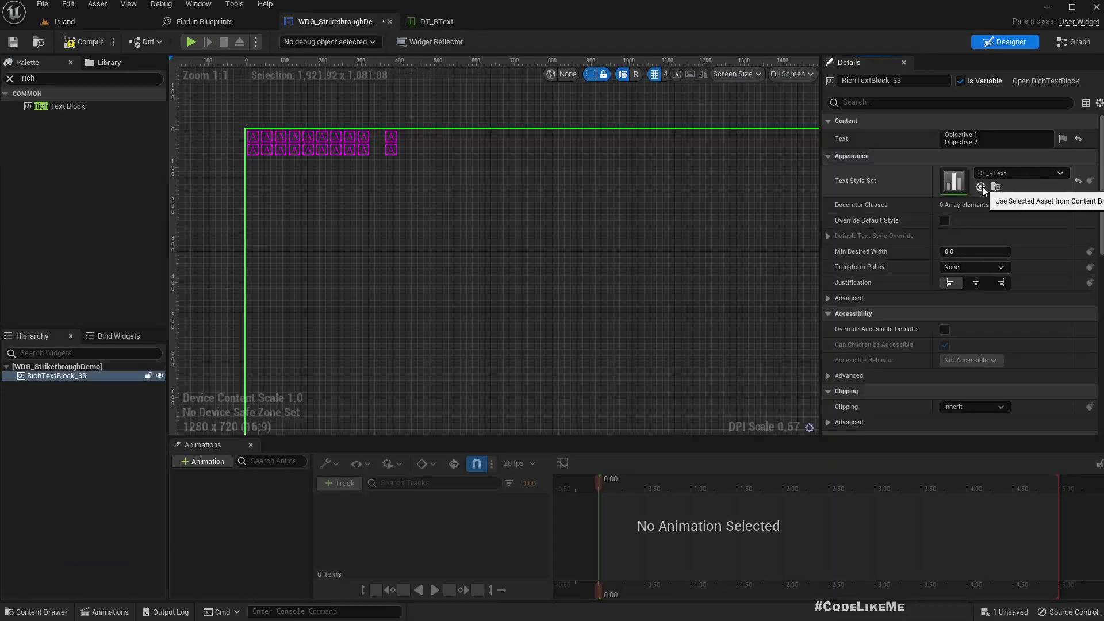
pyautogui.click(982, 188)
pyautogui.click(87, 44)
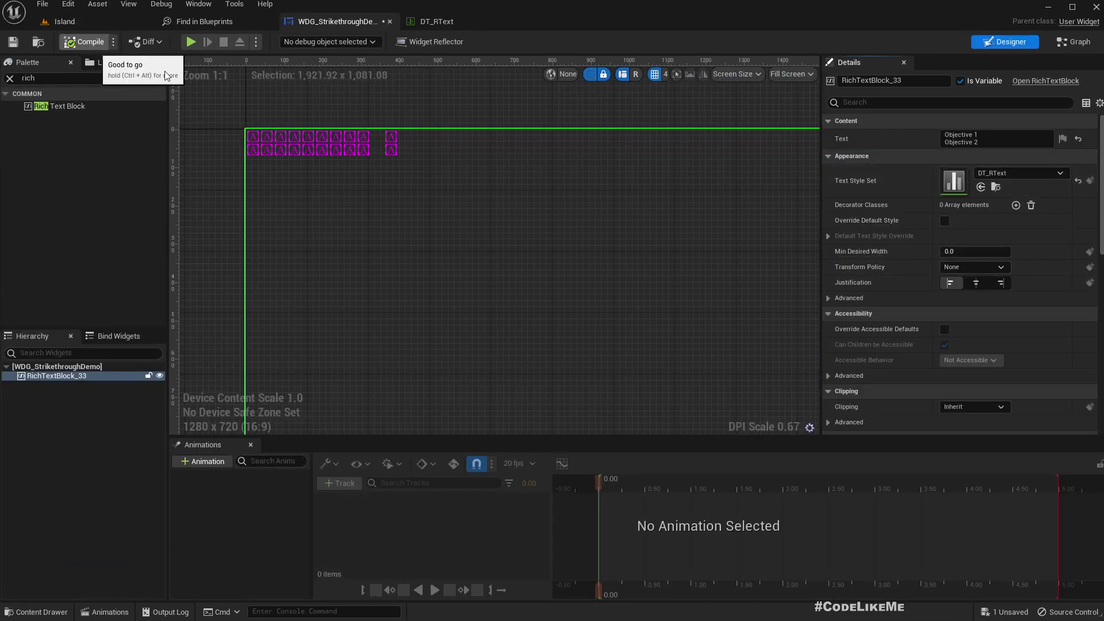
# Step: Set the Default row's font family to Roboto in DT_RText
pyautogui.click(431, 22)
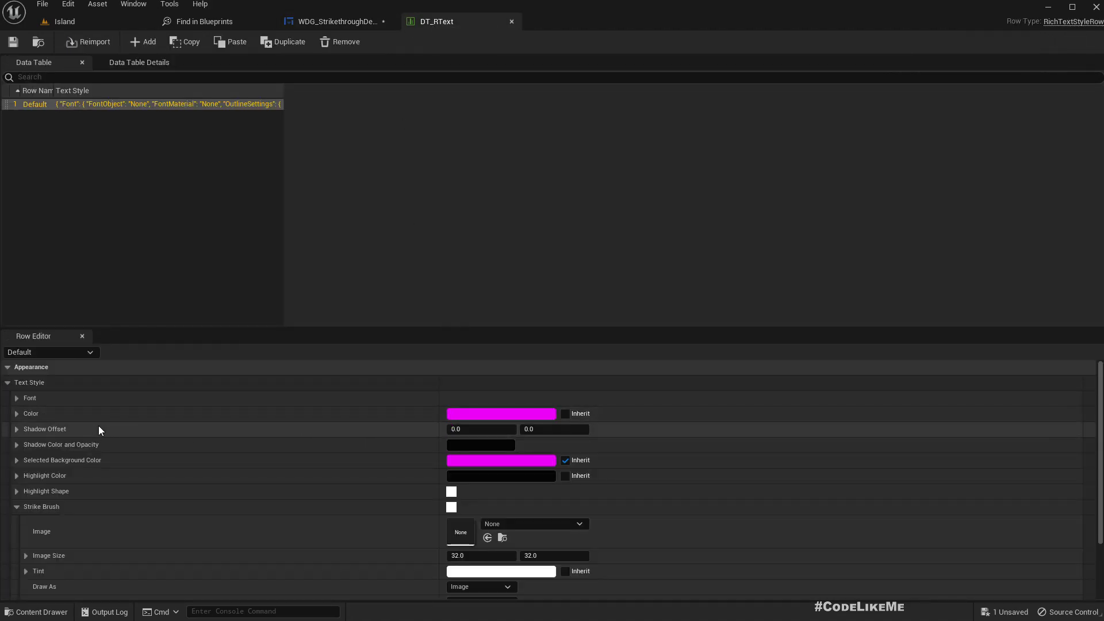
pyautogui.click(17, 398)
pyautogui.click(484, 412)
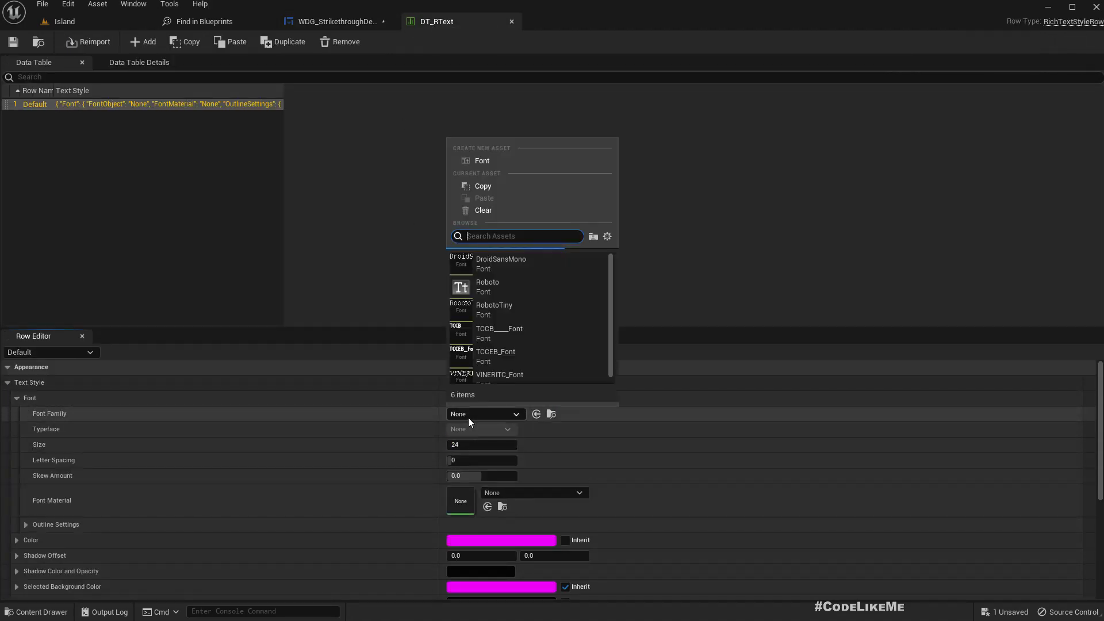
pyautogui.scroll(-5, 549, 322)
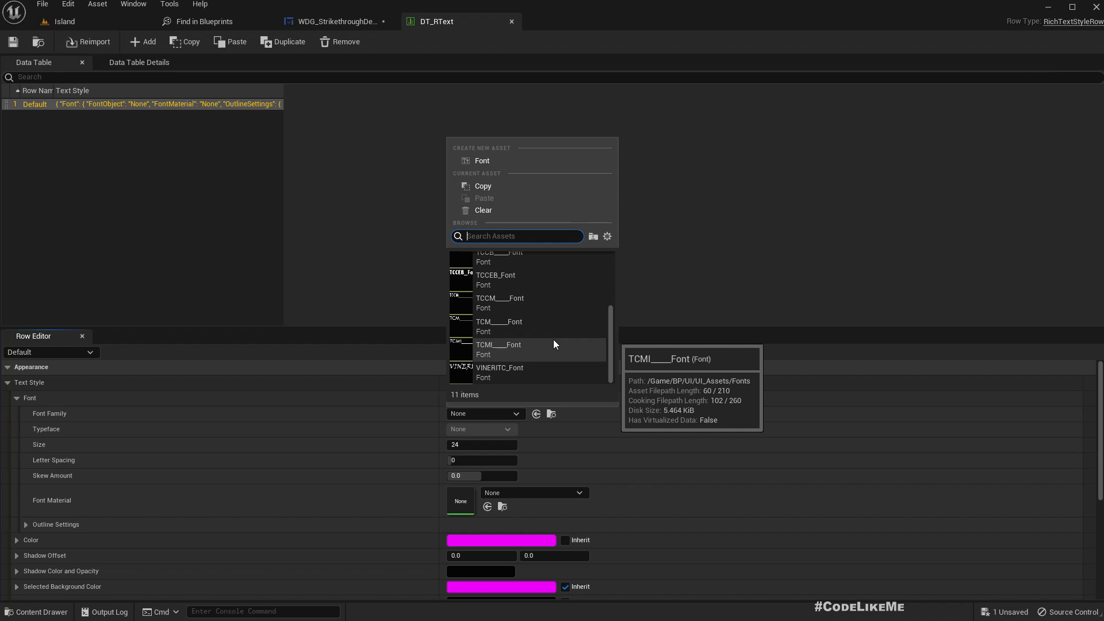
pyautogui.scroll(5, 551, 345)
pyautogui.press('Escape')
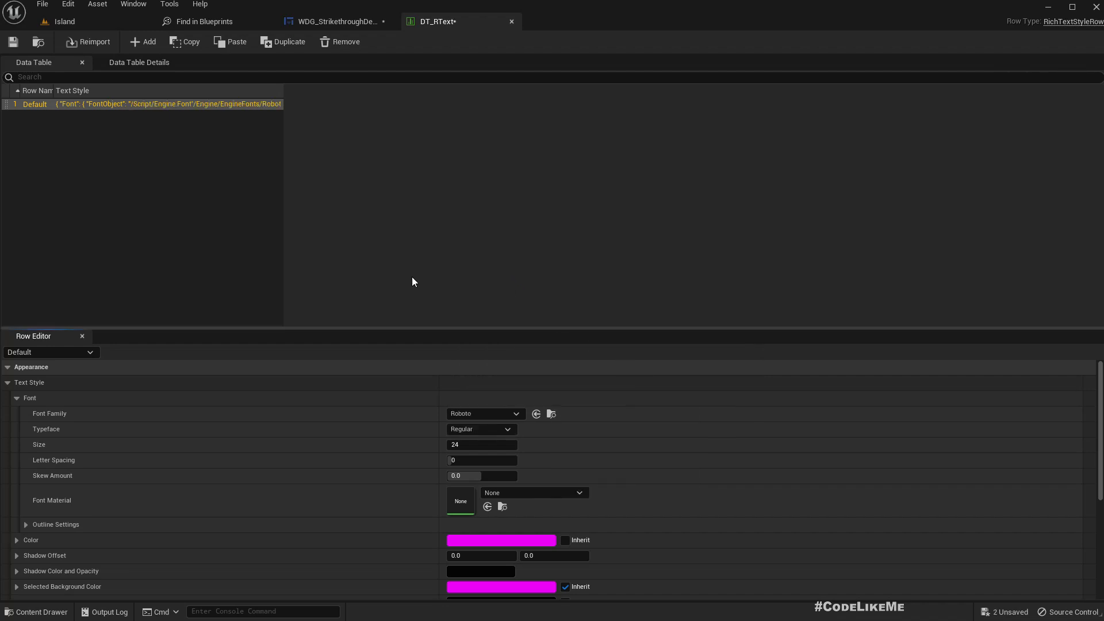
# Step: Save DT_RText and recompile the widget so the styled text renders
pyautogui.click(13, 44)
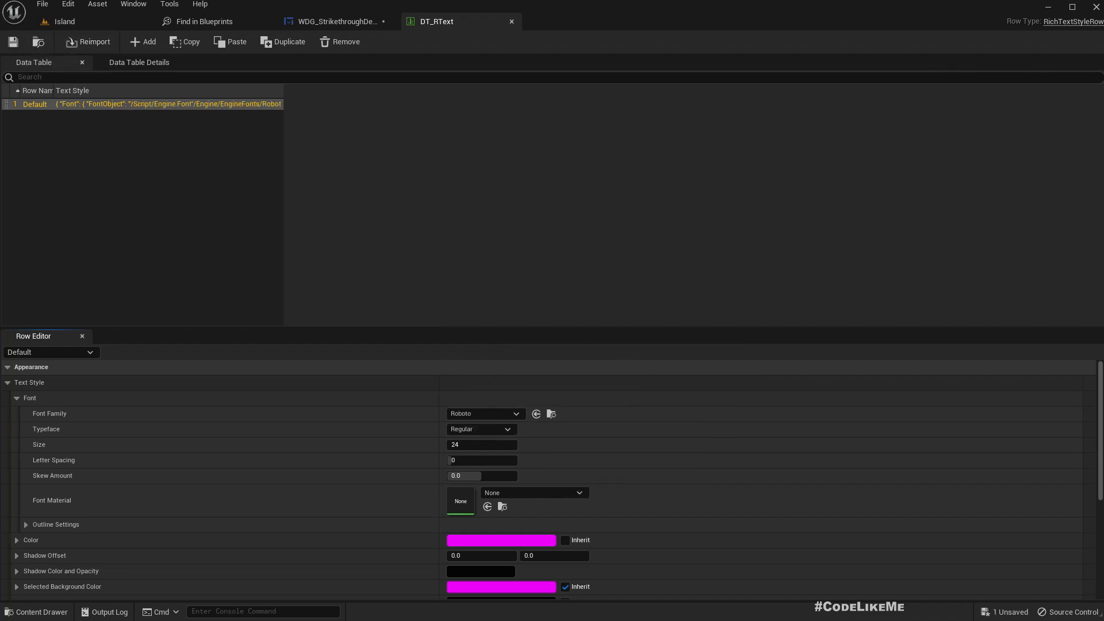
pyautogui.click(334, 21)
pyautogui.click(68, 46)
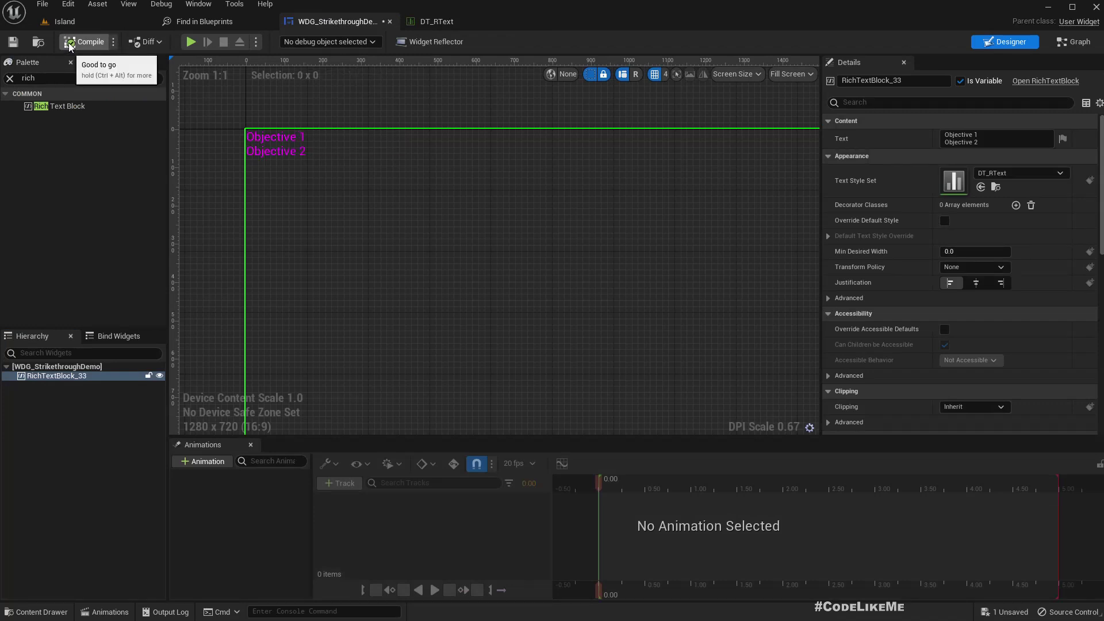
pyautogui.scroll(2, 284, 138)
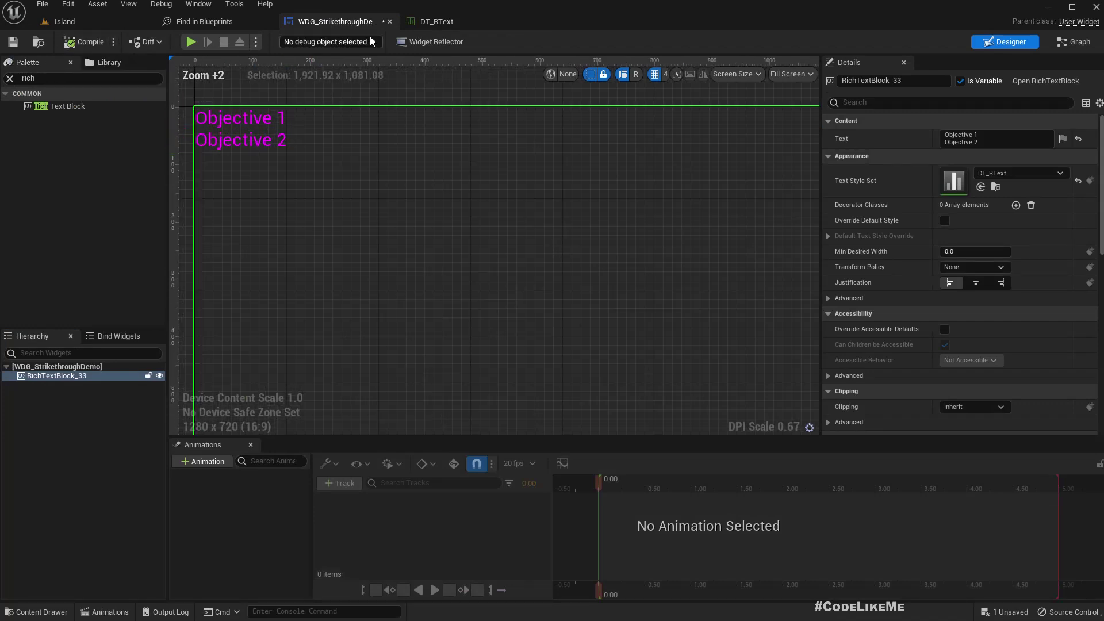
# Step: Make the Default style's text colour white with saturation 0, save DT_RText, and recompile the widget
pyautogui.click(437, 21)
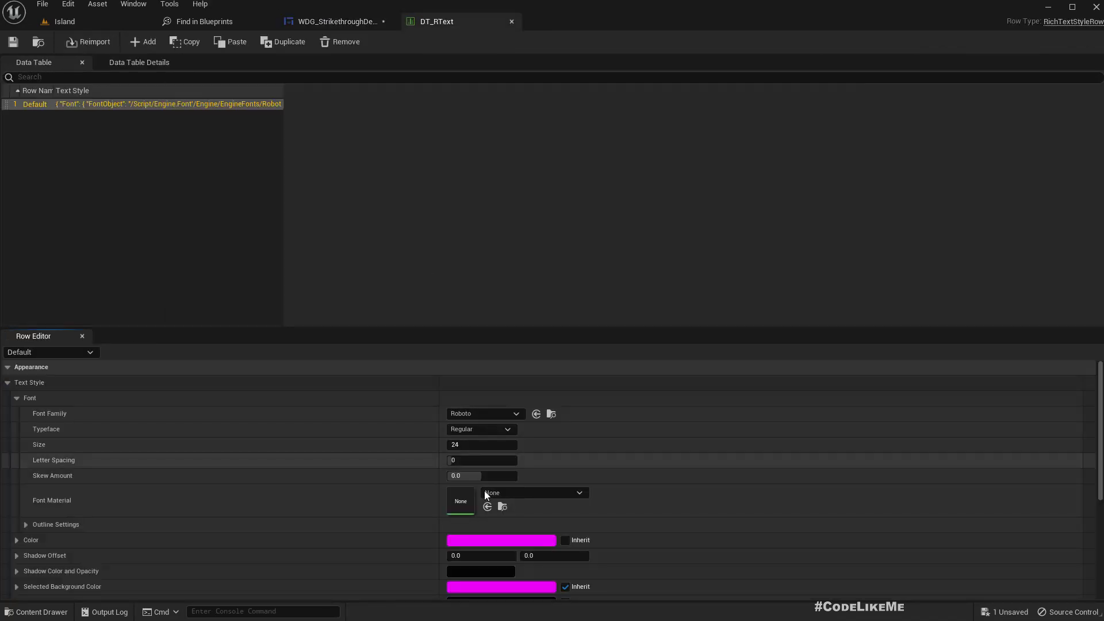
pyautogui.click(518, 541)
pyautogui.moveTo(667, 412); pyautogui.dragTo(664, 473)
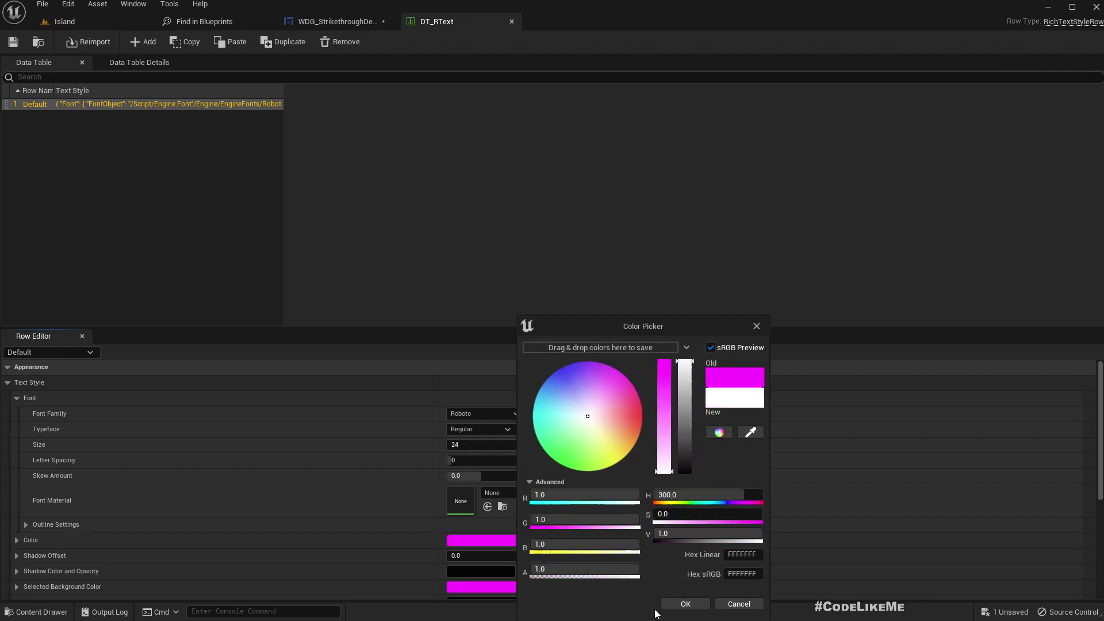
pyautogui.click(678, 604)
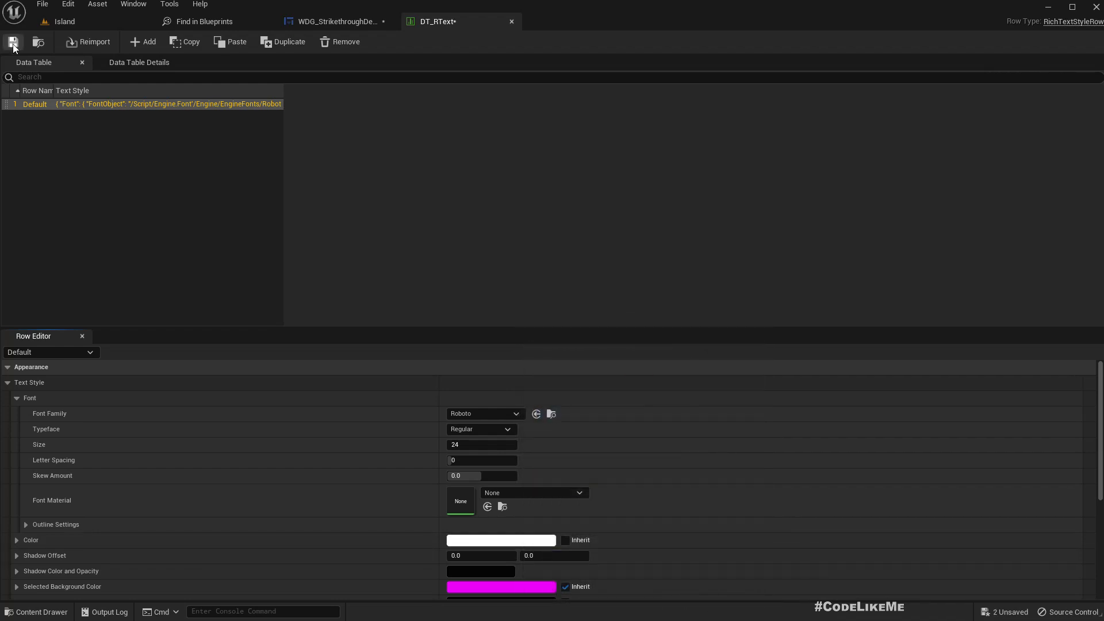
pyautogui.click(322, 23)
pyautogui.click(85, 42)
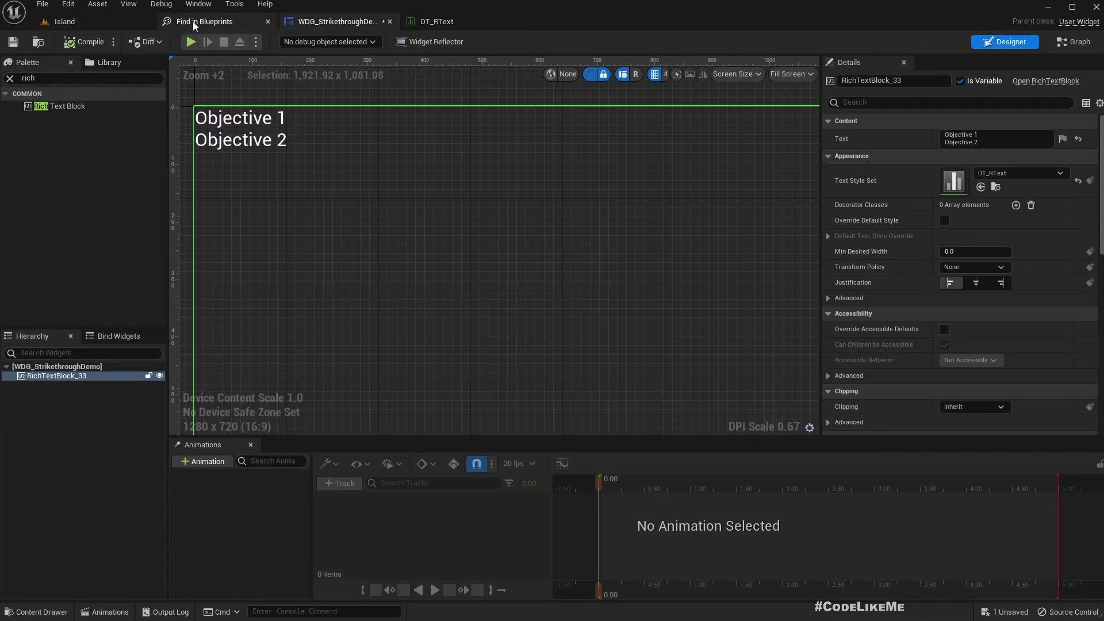
pyautogui.click(443, 22)
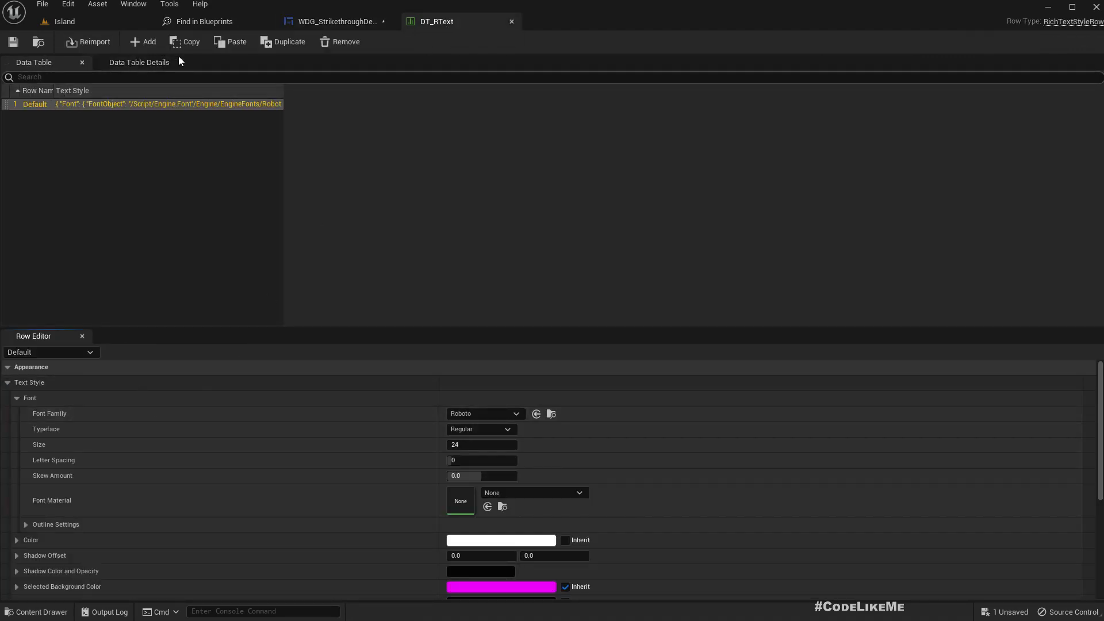
# Step: Duplicate the Default row and rename the copy S
pyautogui.rightClick(36, 104)
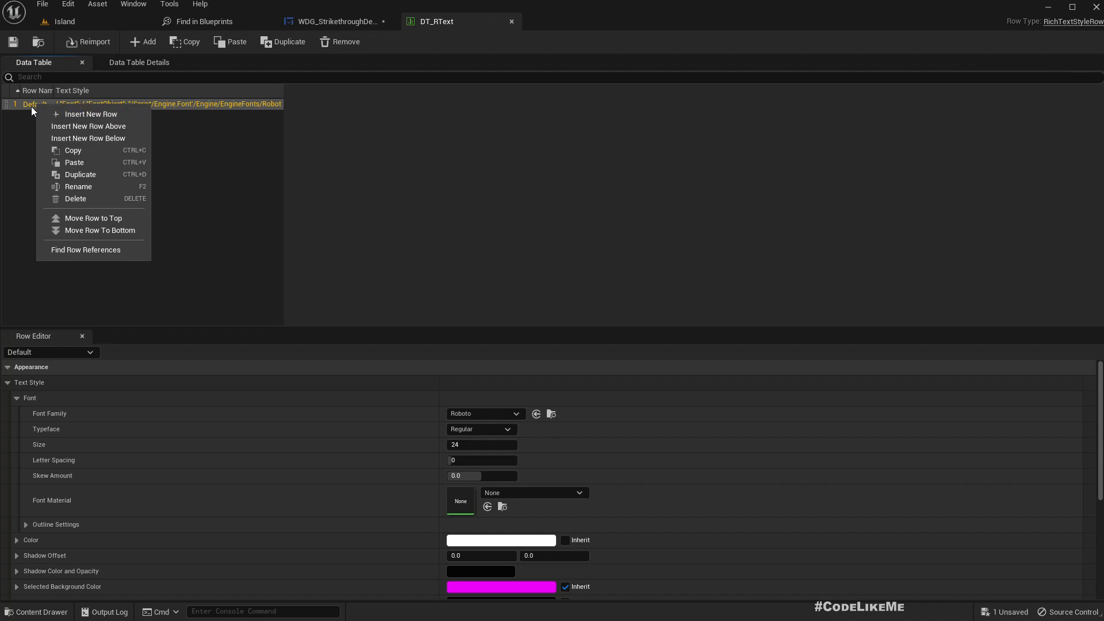
pyautogui.click(75, 174)
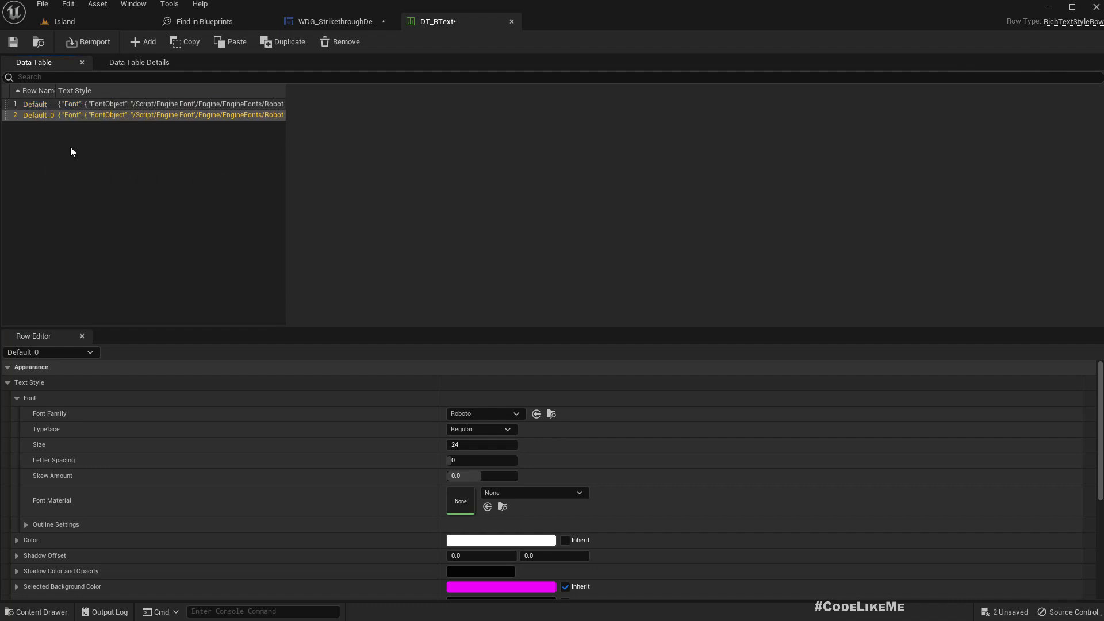
pyautogui.doubleClick(40, 115)
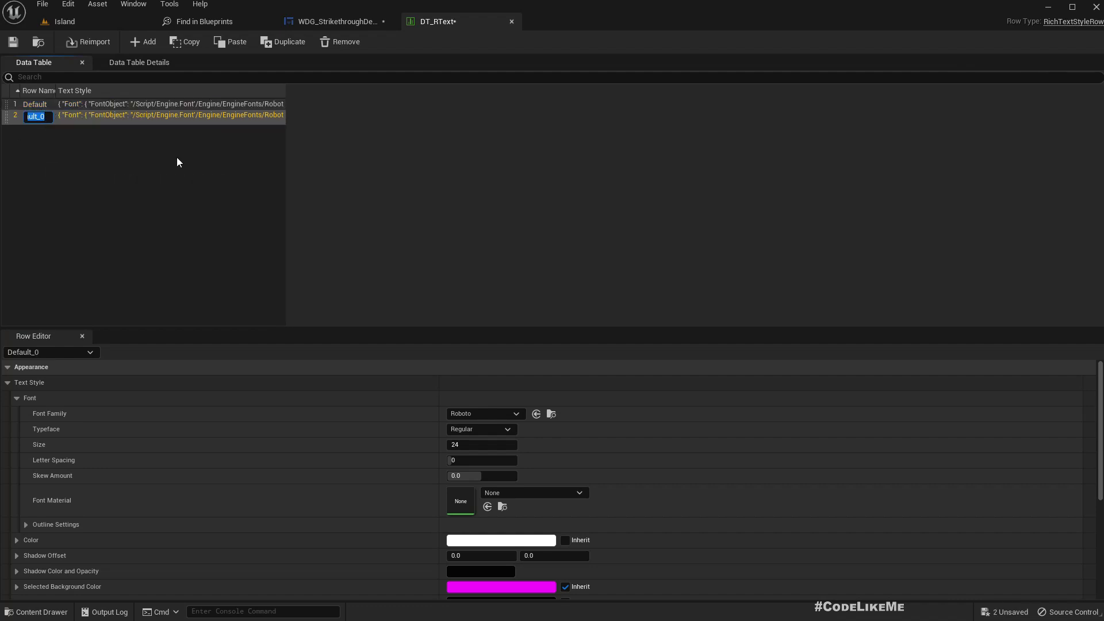
pyautogui.write('Stri')
pyautogui.press('BackSpace')
pyautogui.press('BackSpace')
pyautogui.press('BackSpace')
pyautogui.press('Return')
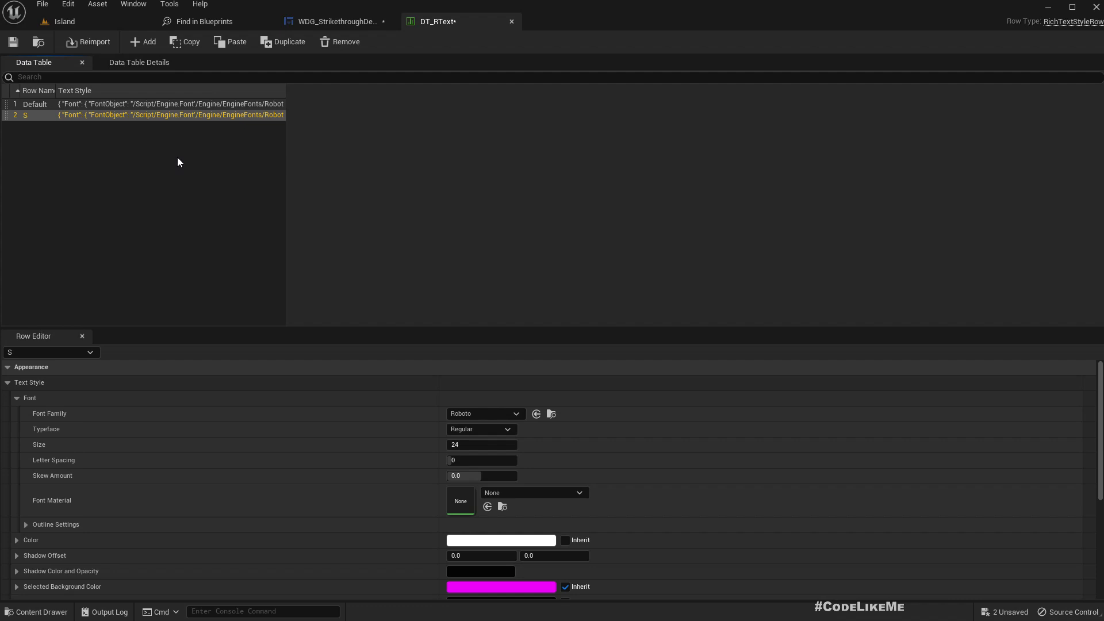
pyautogui.scroll(-3, 517, 471)
pyautogui.scroll(3, 516, 472)
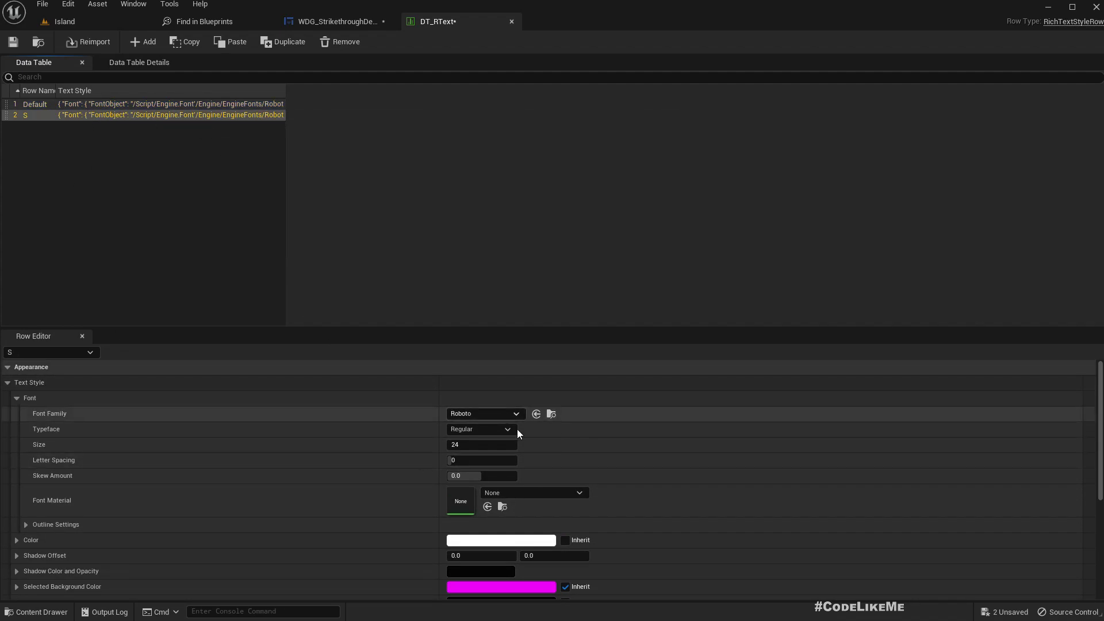
# Step: Import the Strike texture into the Strikethrough folder and inspect it
pyautogui.click(20, 396)
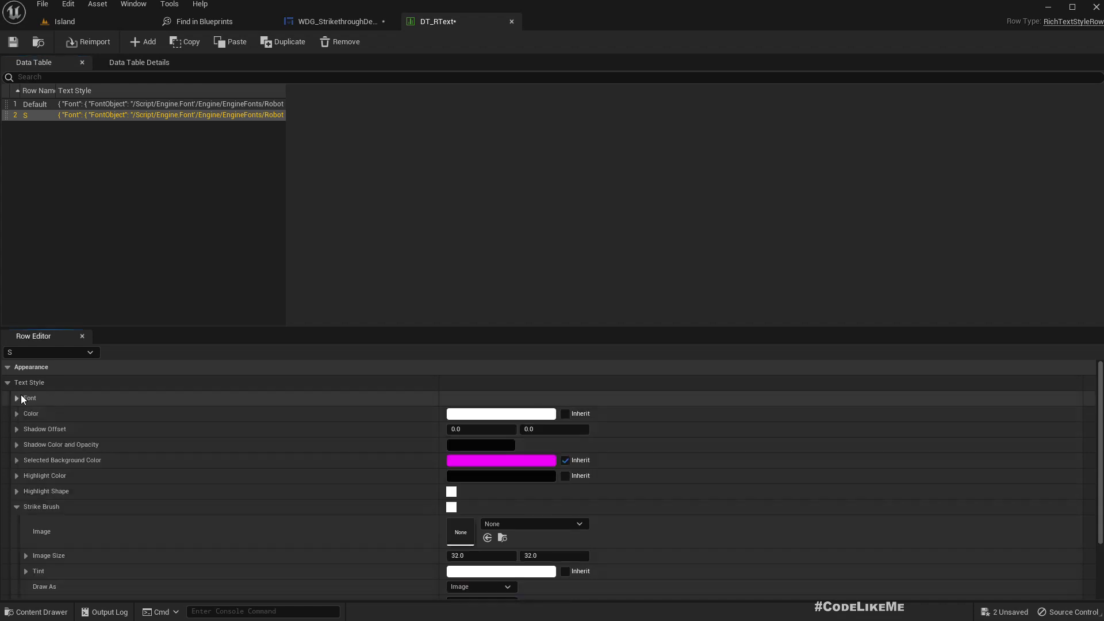
pyautogui.scroll(-3, 391, 451)
pyautogui.scroll(3, 69, 457)
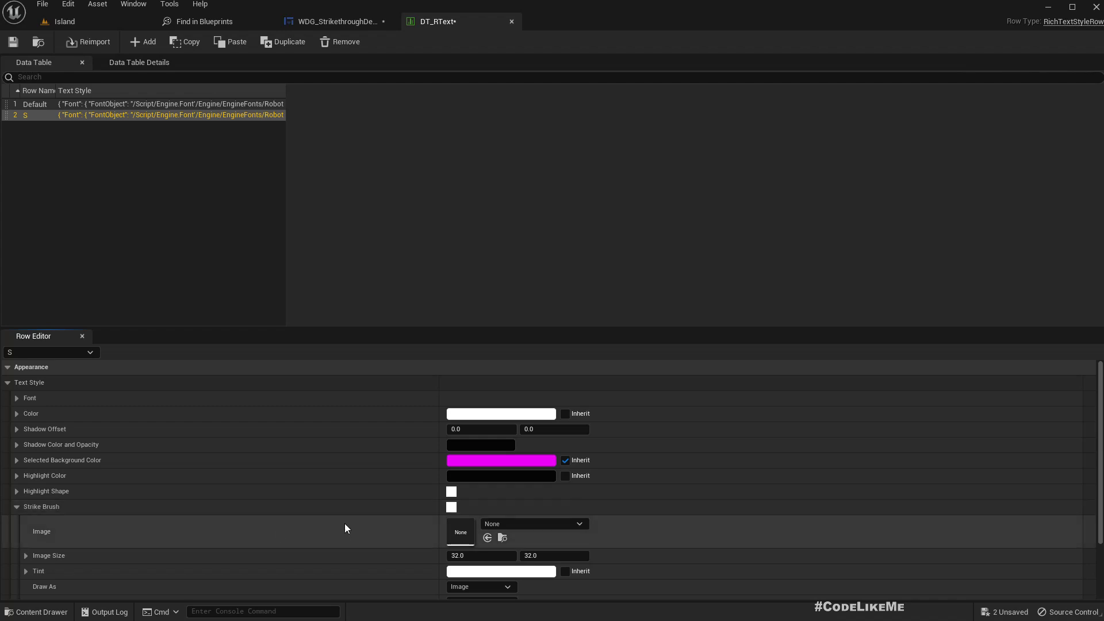
pyautogui.scroll(-3, 403, 518)
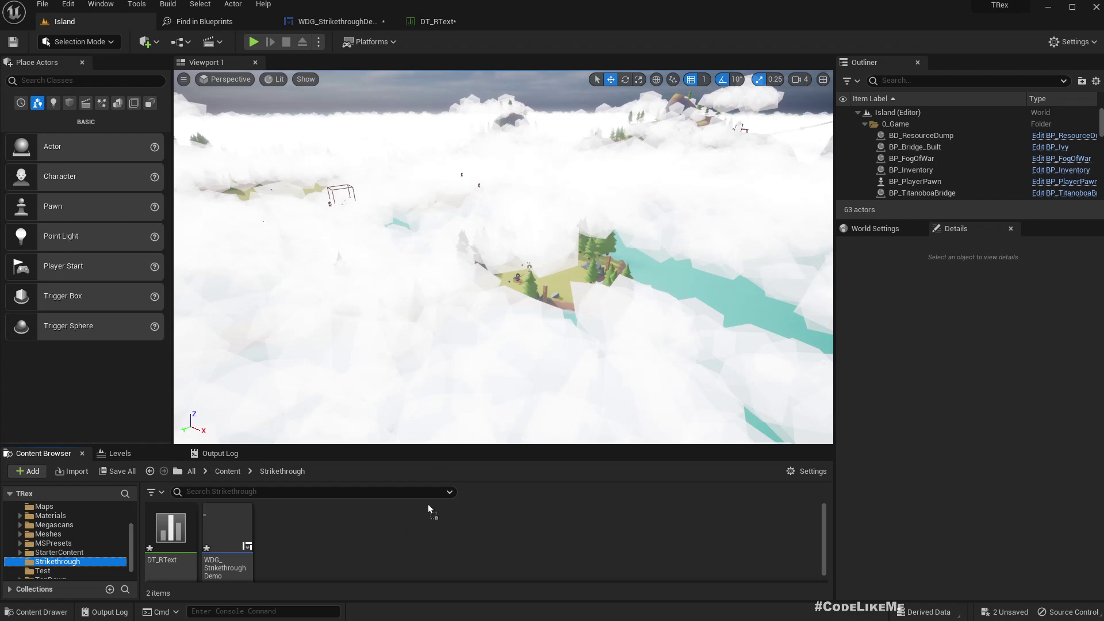
pyautogui.moveTo(429, 510); pyautogui.dragTo(383, 549)
pyautogui.doubleClick(305, 528)
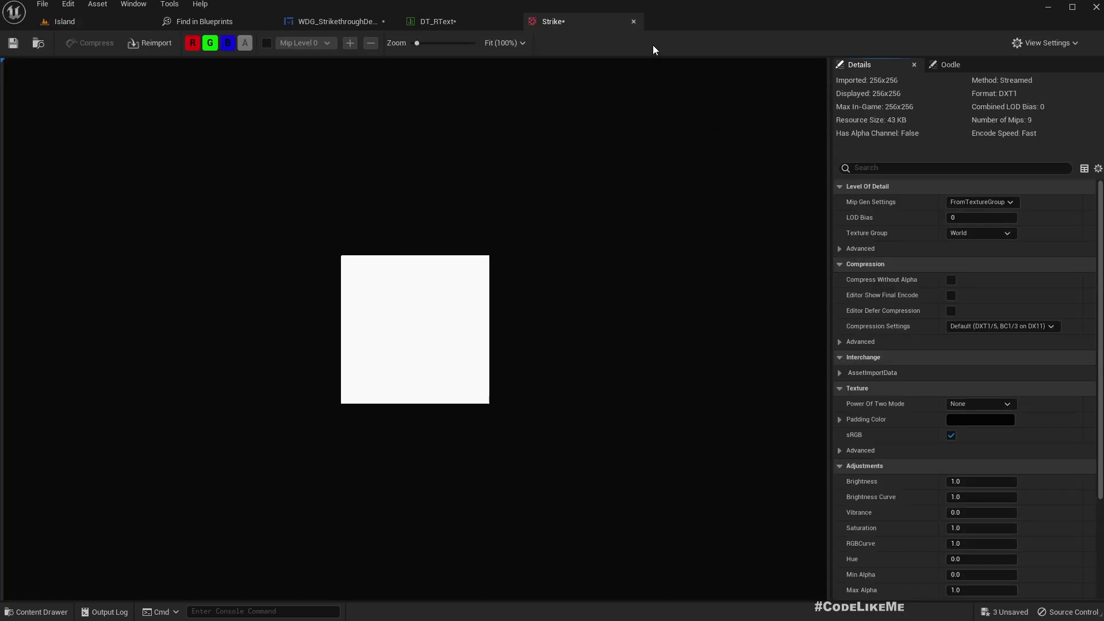
pyautogui.click(633, 21)
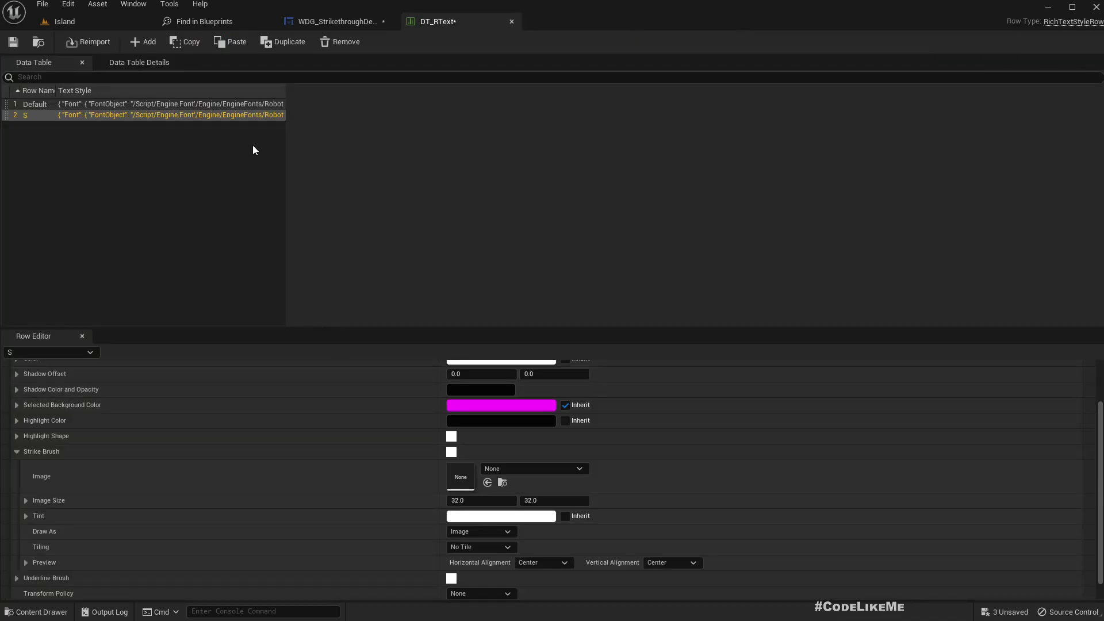
# Step: Use Strike as row S's strike brush image and save DT_RText
pyautogui.click(487, 483)
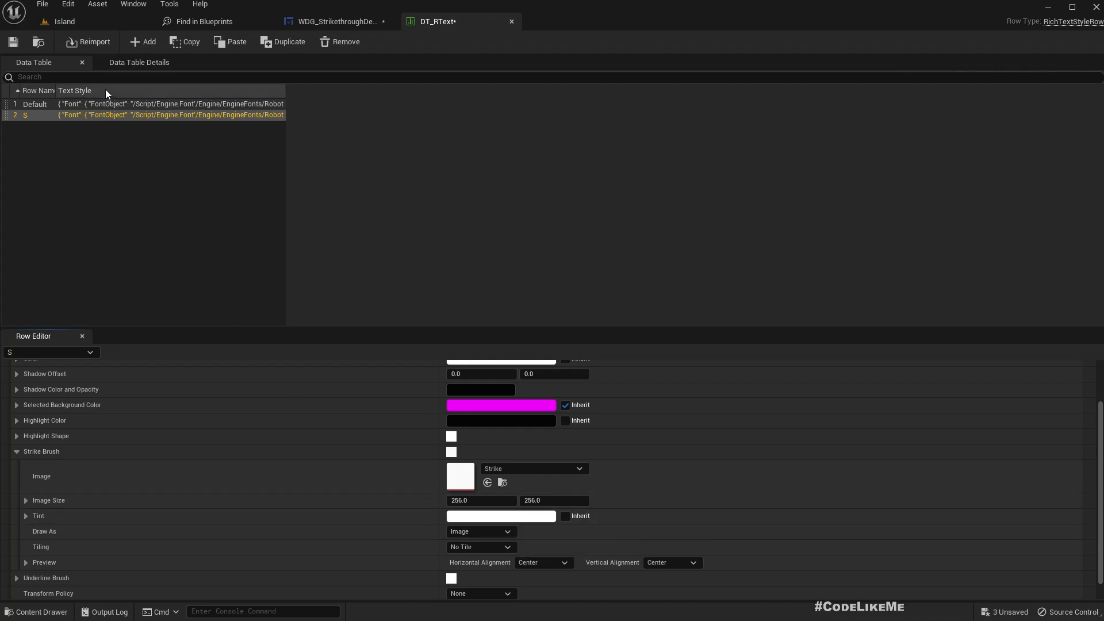
pyautogui.click(12, 42)
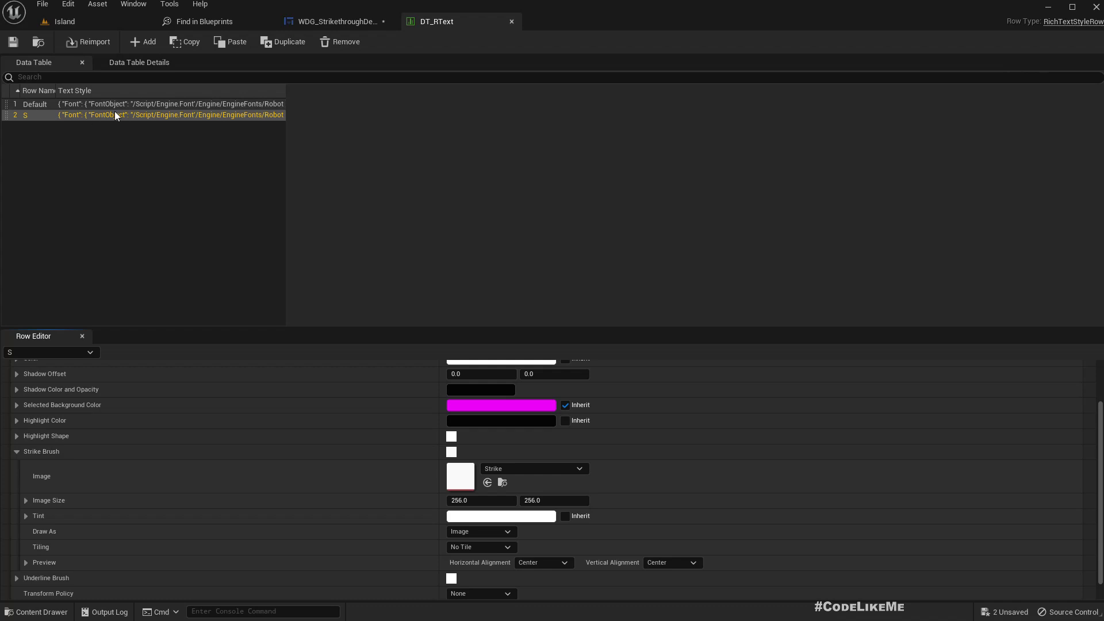
pyautogui.click(347, 22)
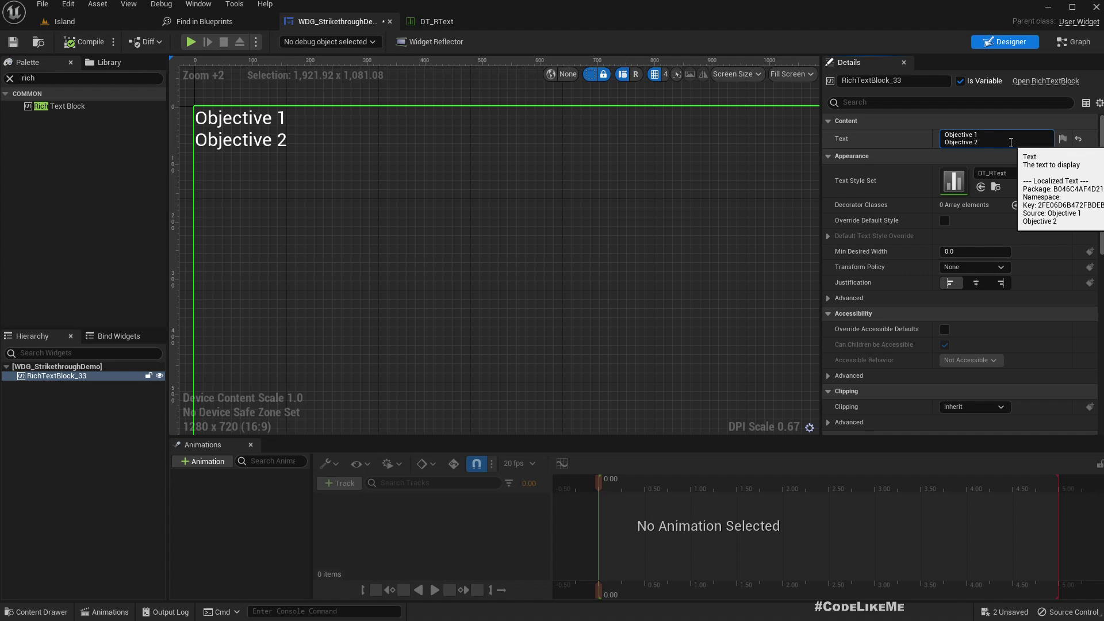
# Step: Wrap the second line as <S>Objective 2</> and compile to show it struck through
pyautogui.write('<>')
pyautogui.write('S>')
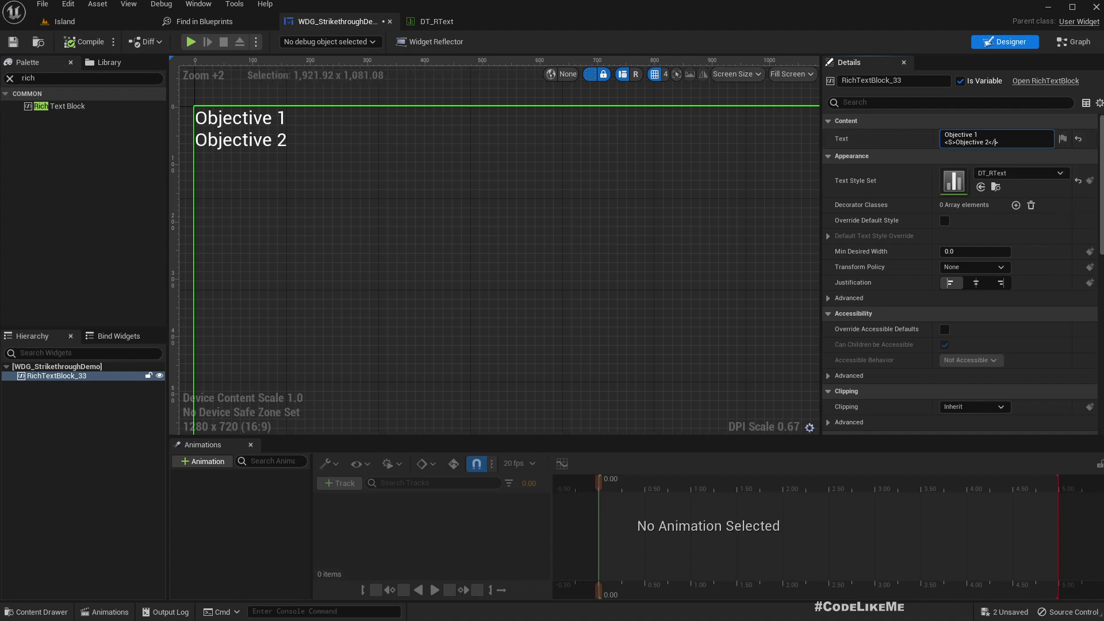
pyautogui.click(84, 42)
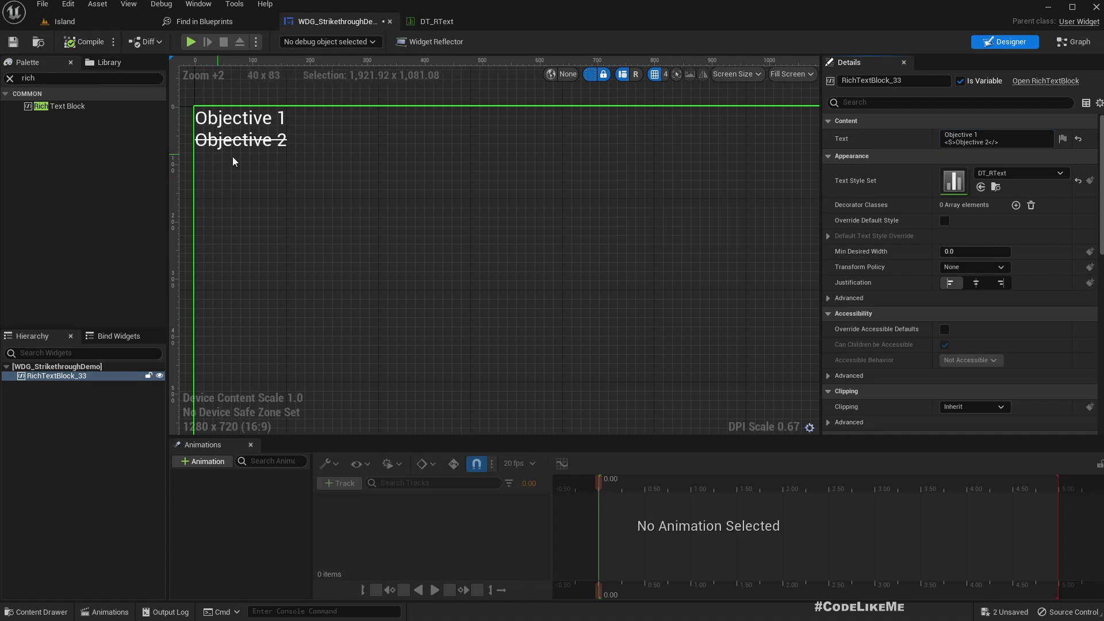
pyautogui.scroll(2, 230, 157)
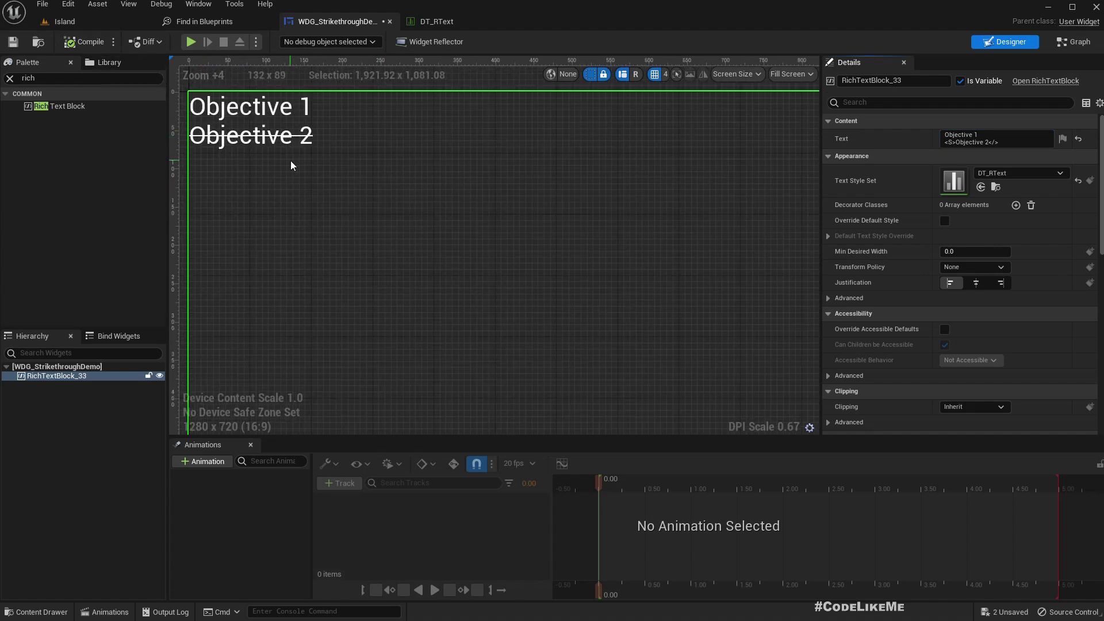